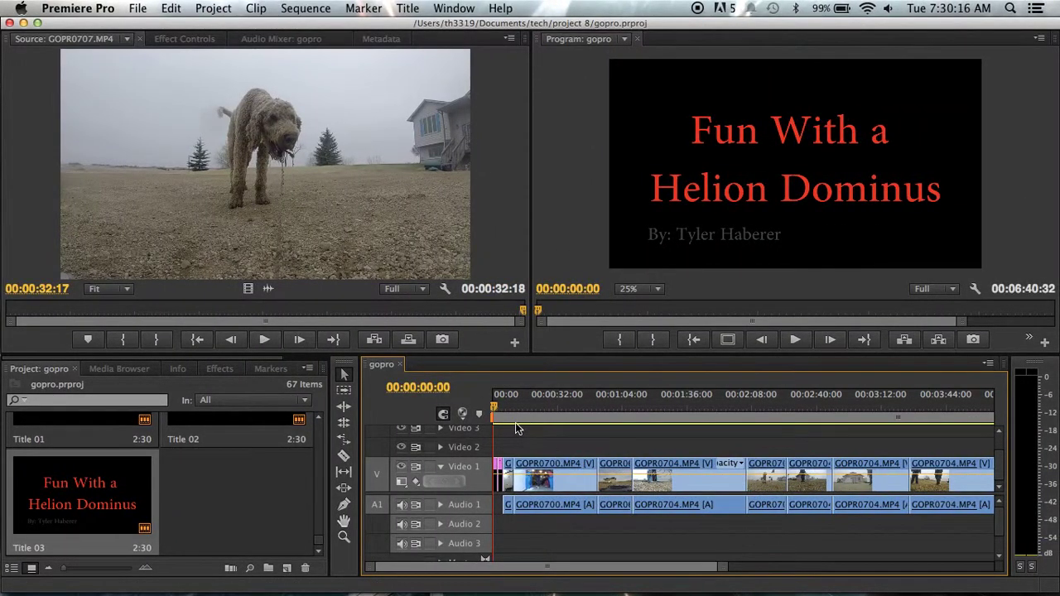
left_click_drag(494, 409, 429, 451)
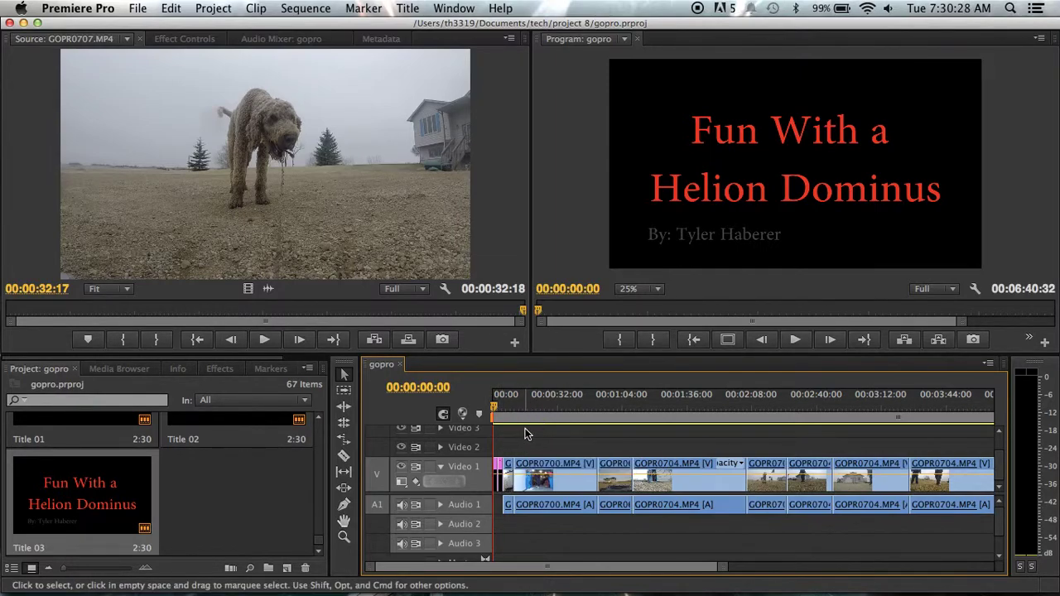
left_click(407, 8)
mouse_move(415, 29)
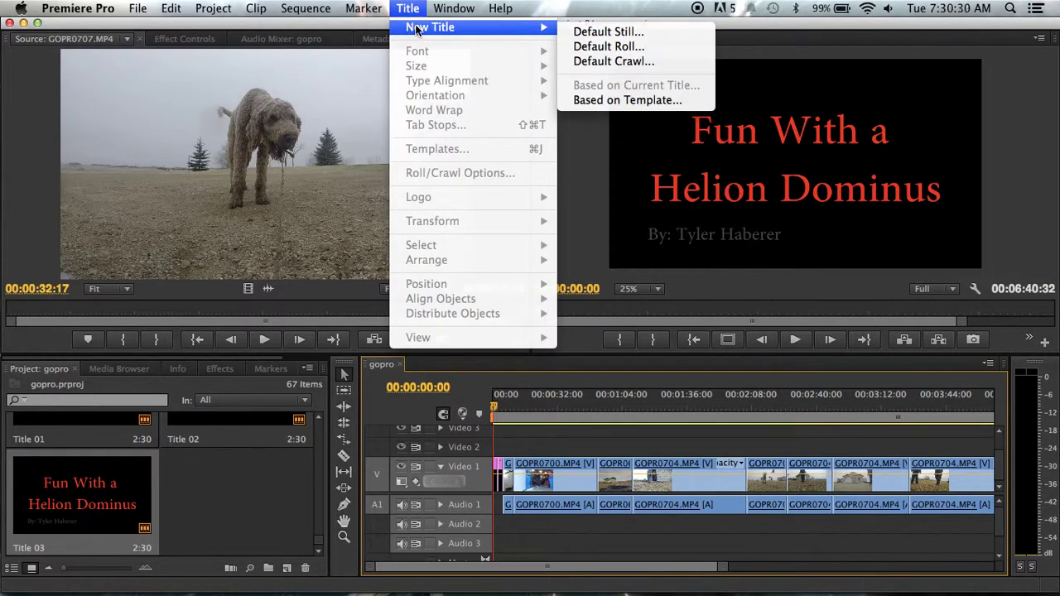
left_click(569, 413)
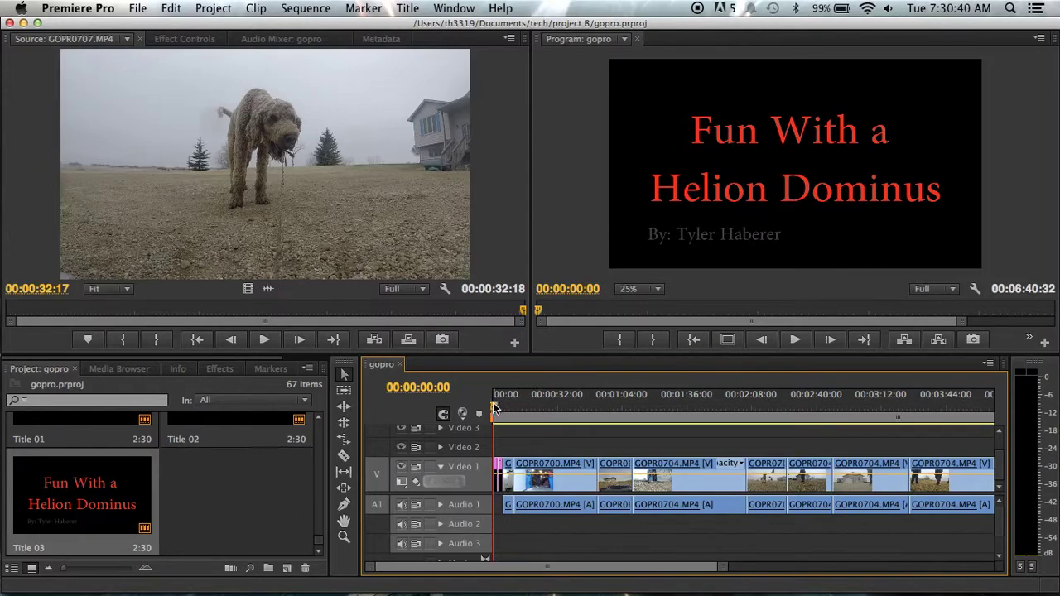
- Save the gopro project and close it
left_click_drag(494, 409, 493, 410)
key("super+s")
left_click(9, 23)
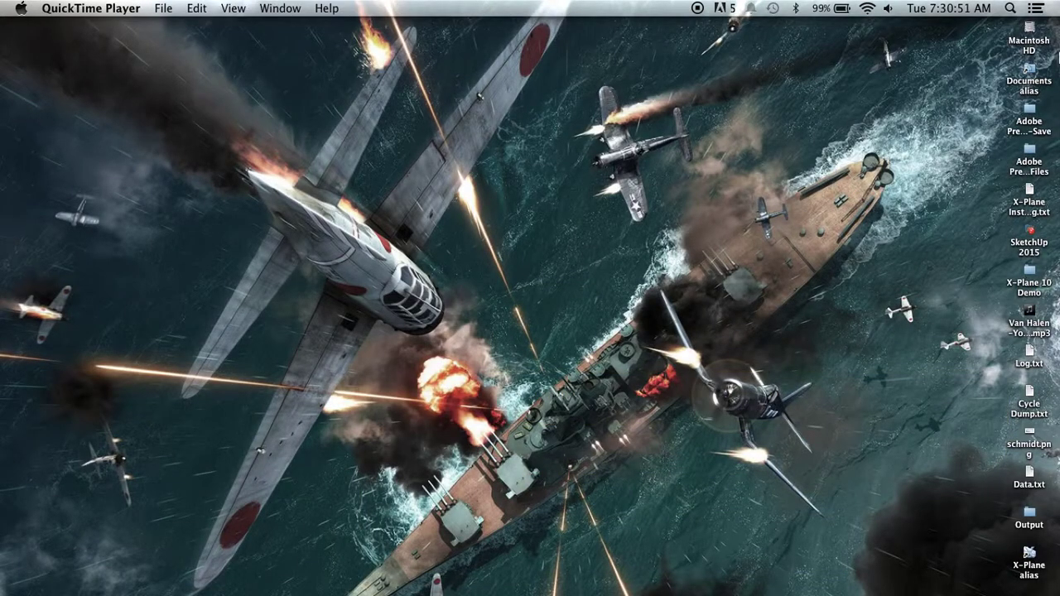
- Check the contents of the tech folder in Documents and close the folder window
double_click(1030, 73)
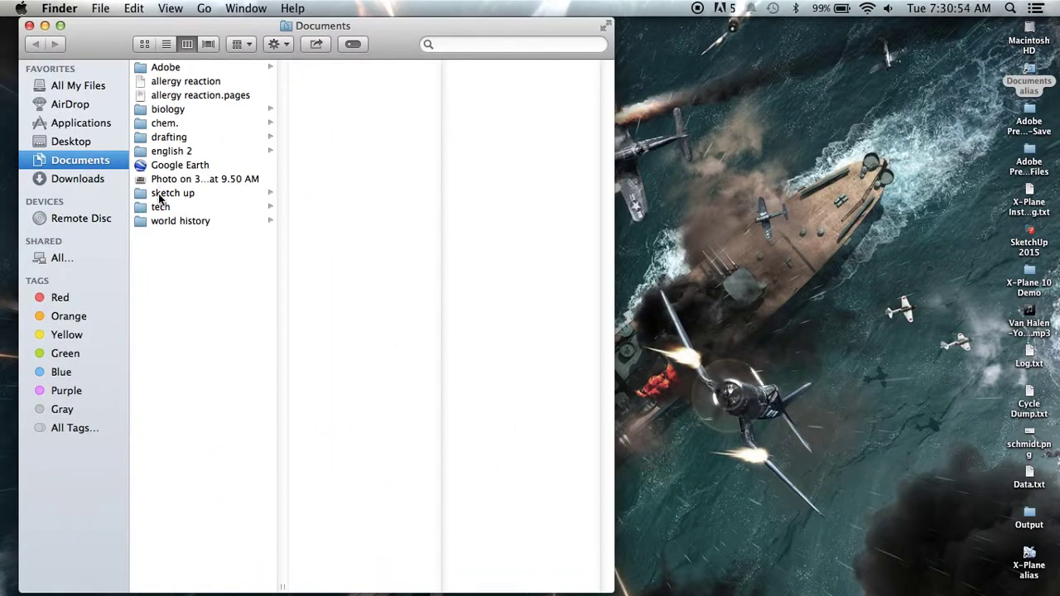
left_click(160, 207)
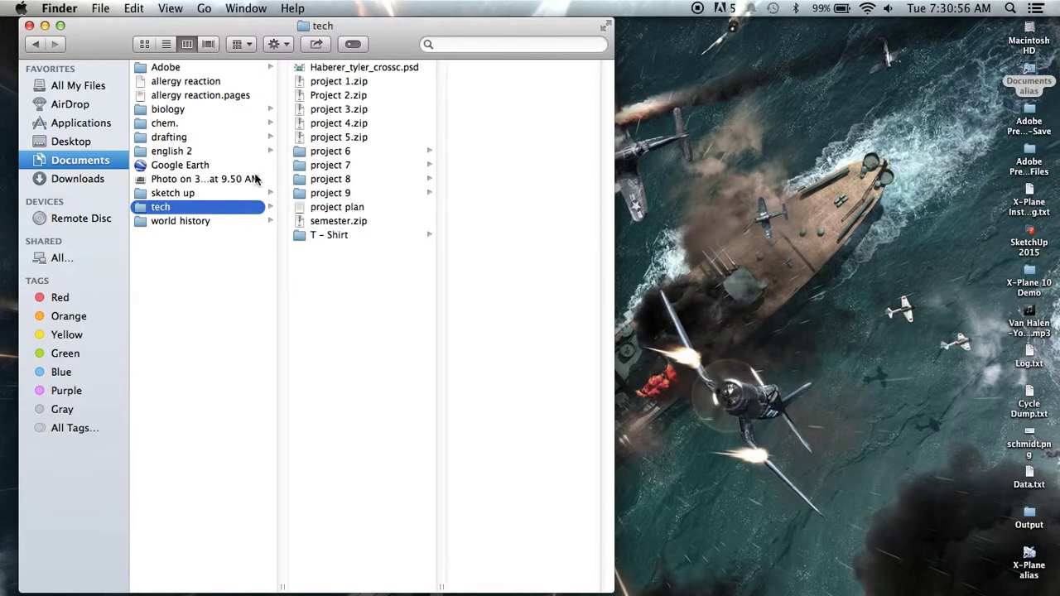
left_click(29, 25)
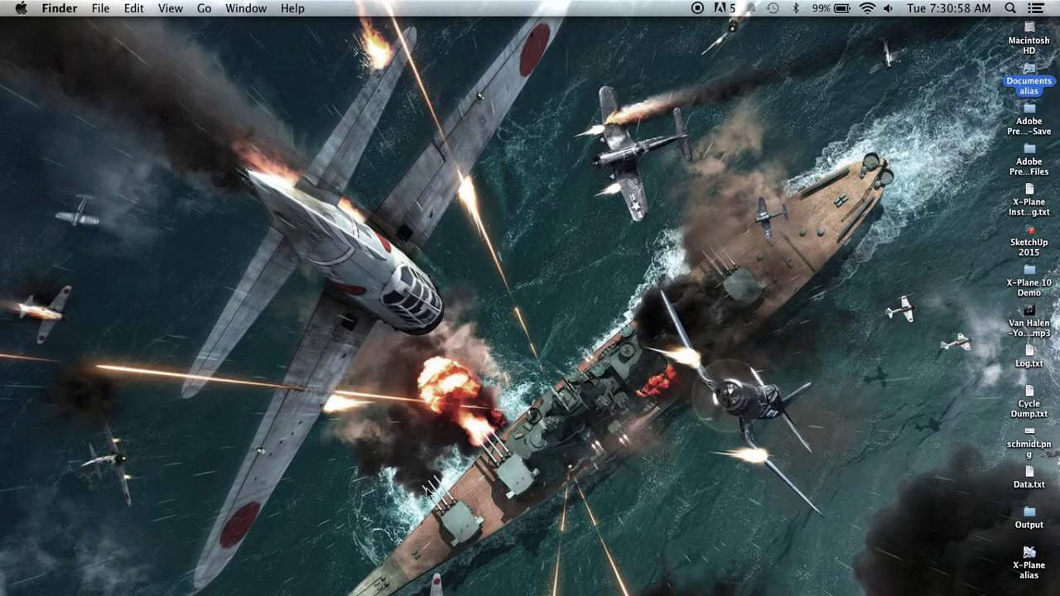
- Launch Adobe Premiere Pro and start a new project
mouse_move(658, 591)
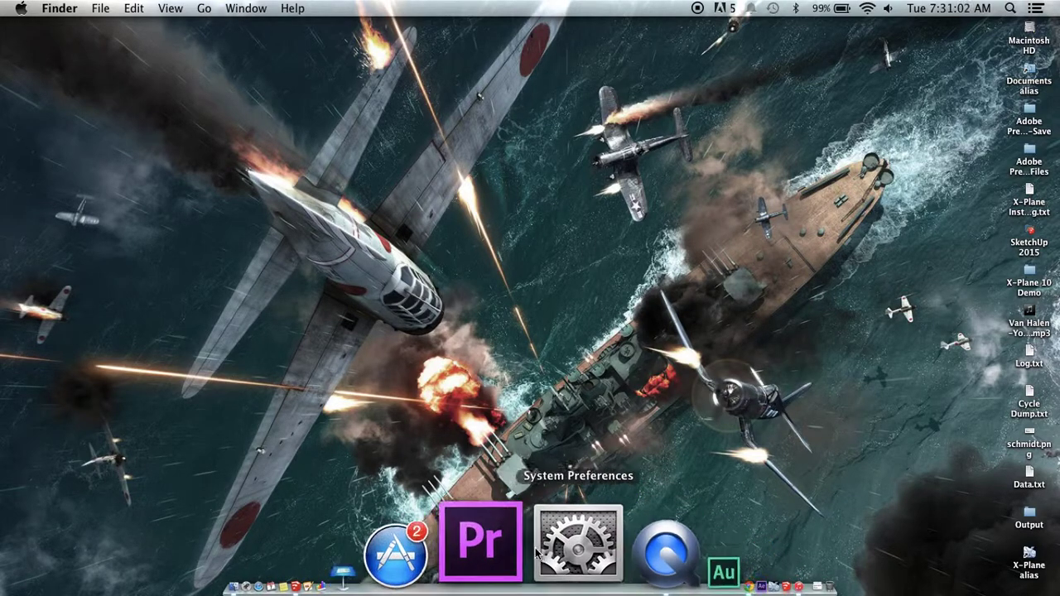
left_click(530, 553)
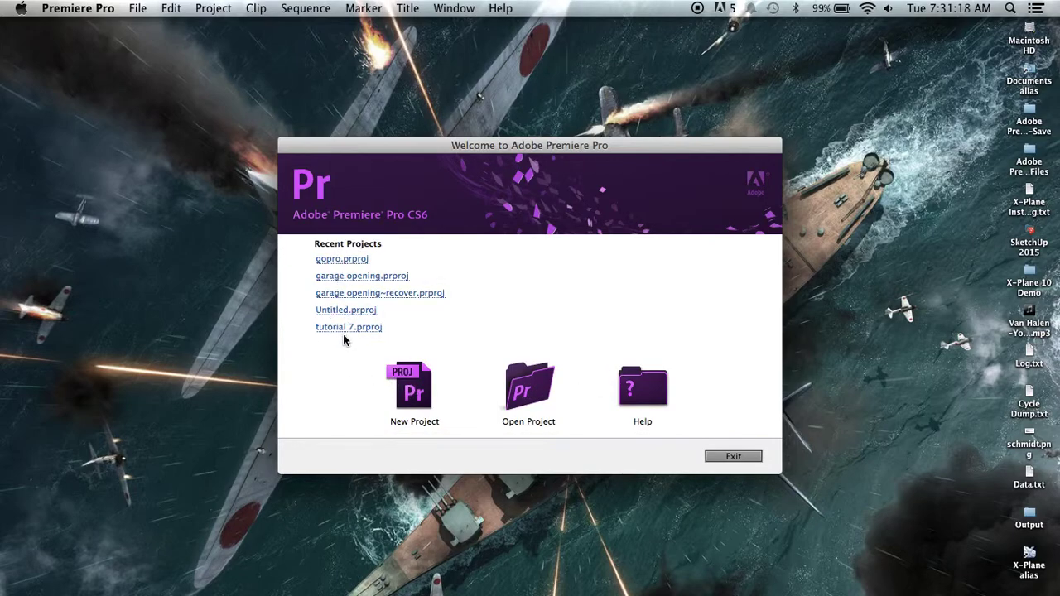
left_click(414, 388)
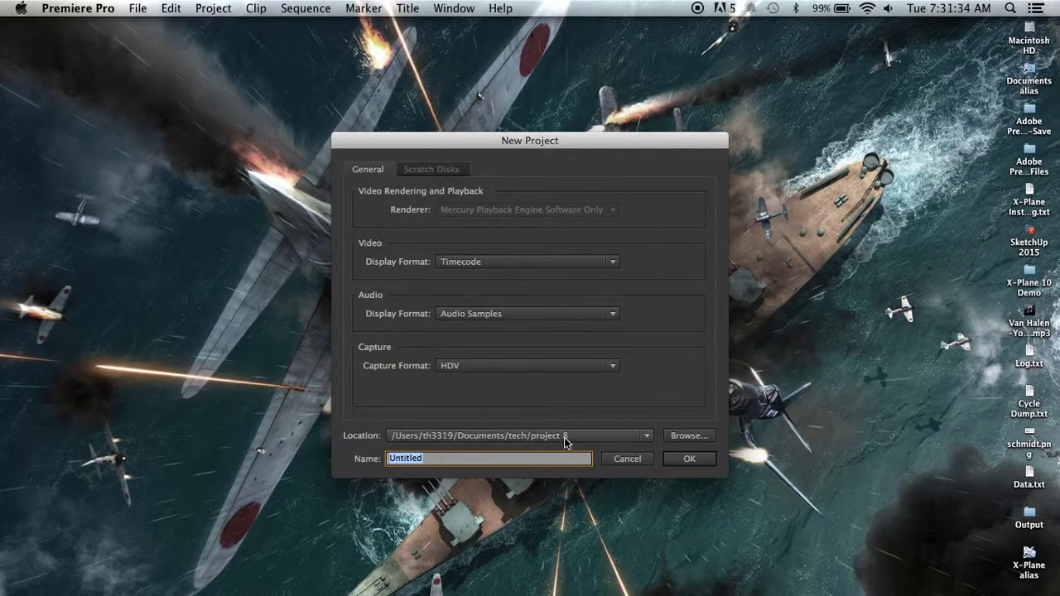
left_click(672, 439)
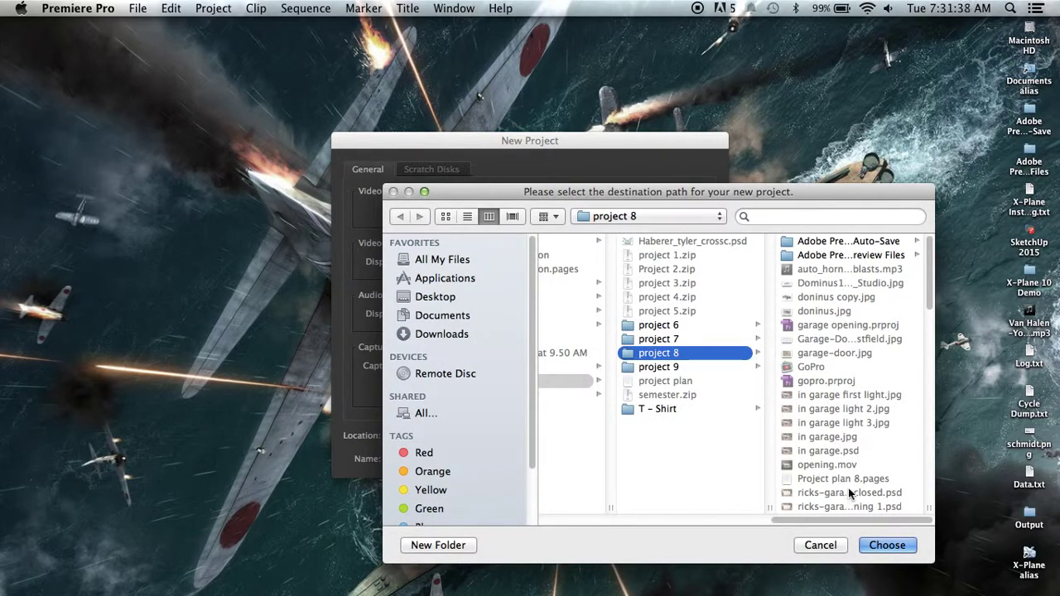
left_click(811, 544)
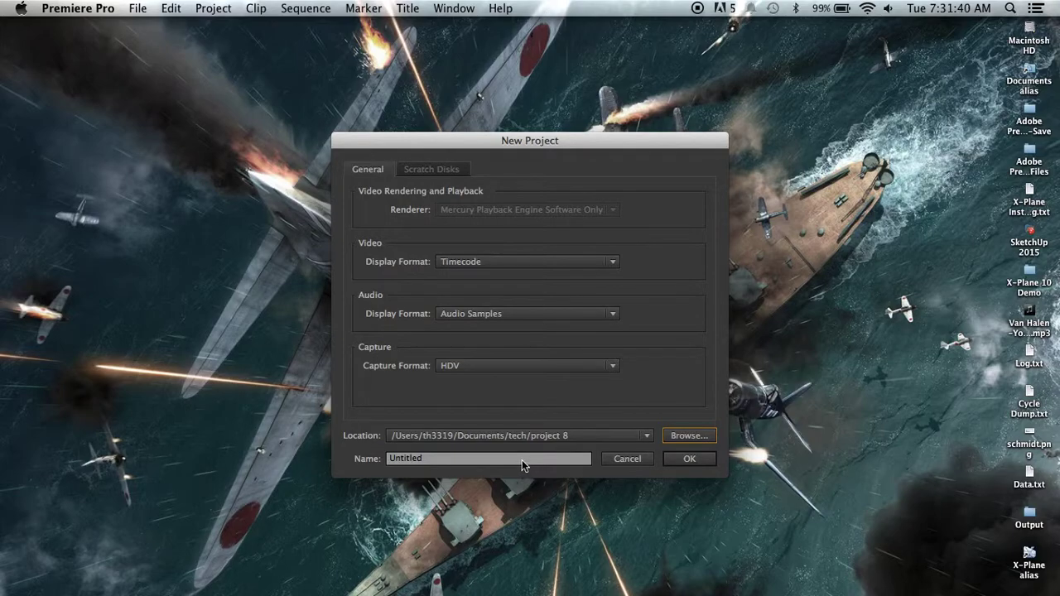
left_click(688, 460)
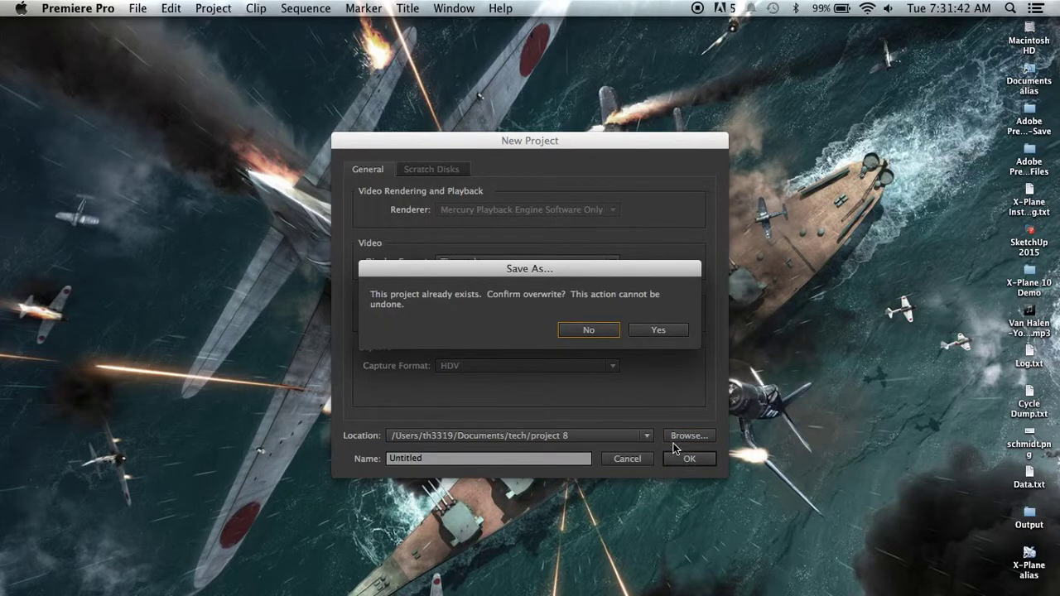
left_click(601, 336)
- Name the new project efdbsuvshrekfbduk and create it in the project 8 folder
left_click(425, 461)
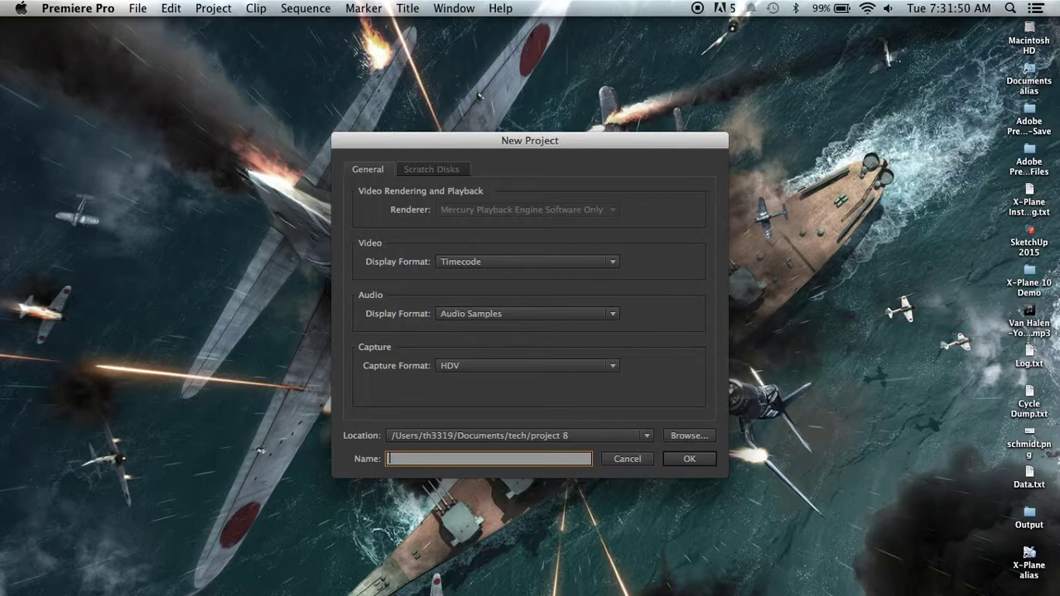
type("efdbsuvshrekfbduk")
left_click(685, 458)
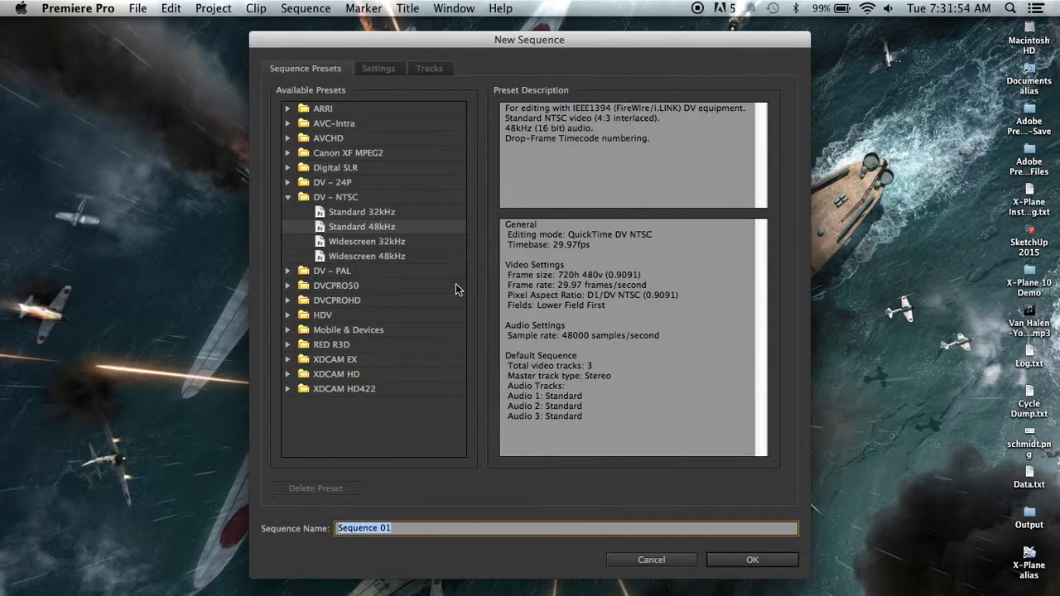
- Create a sequence named fdsgyoverhsgfyvuths with the DV - NTSC Standard 48kHz preset
left_click(412, 530)
double_click(412, 530)
triple_click(413, 529)
key("BackSpace")
type("fdsgyoverhsgfyvuths")
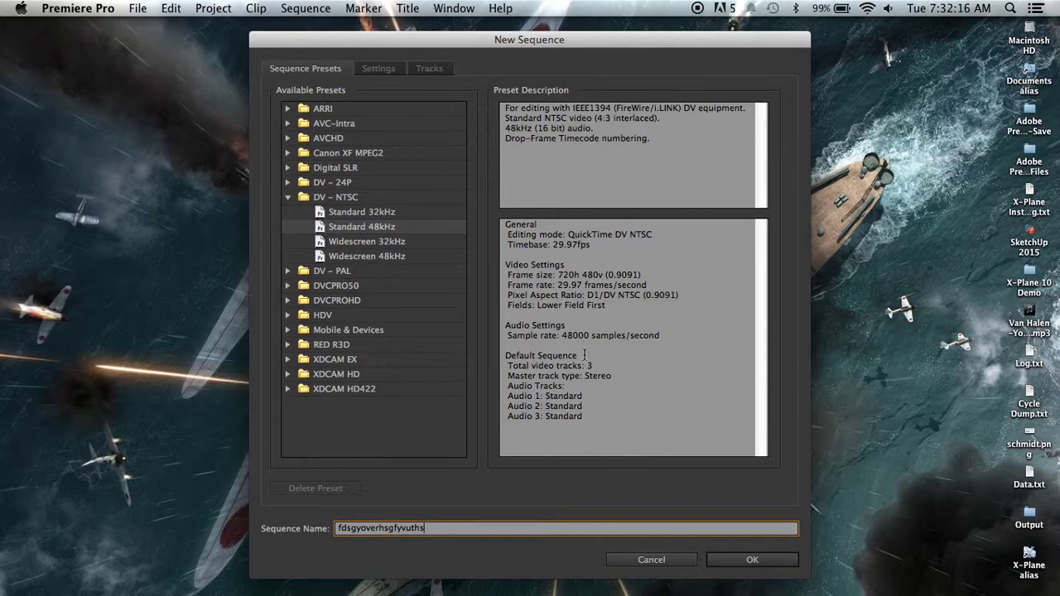
left_click(733, 560)
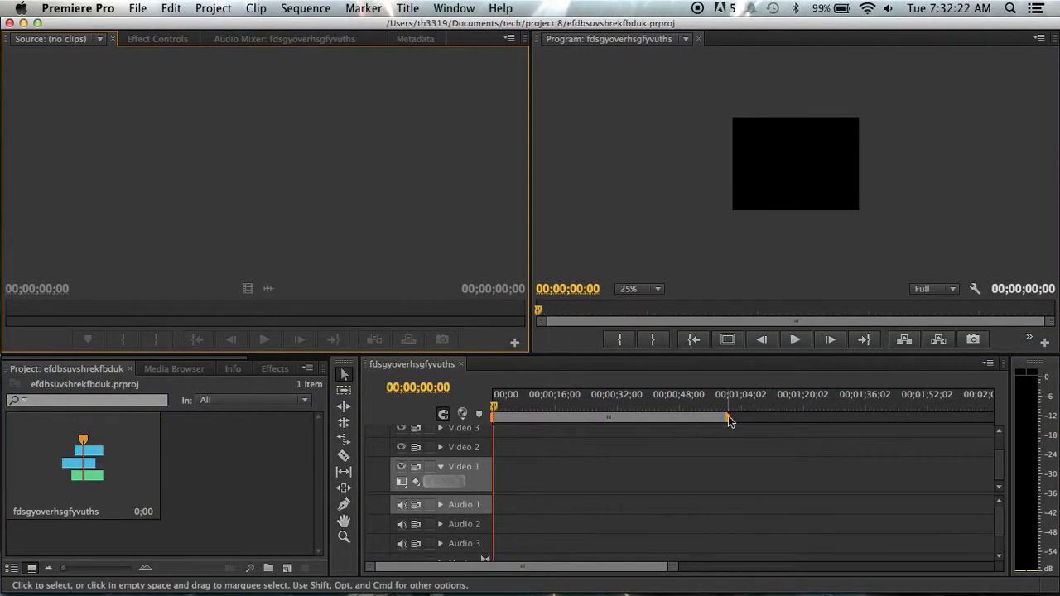
- Try the Program monitor's zoom at 10%, 100% and 200%, and set it to 50%
left_click(653, 290)
left_click(650, 328)
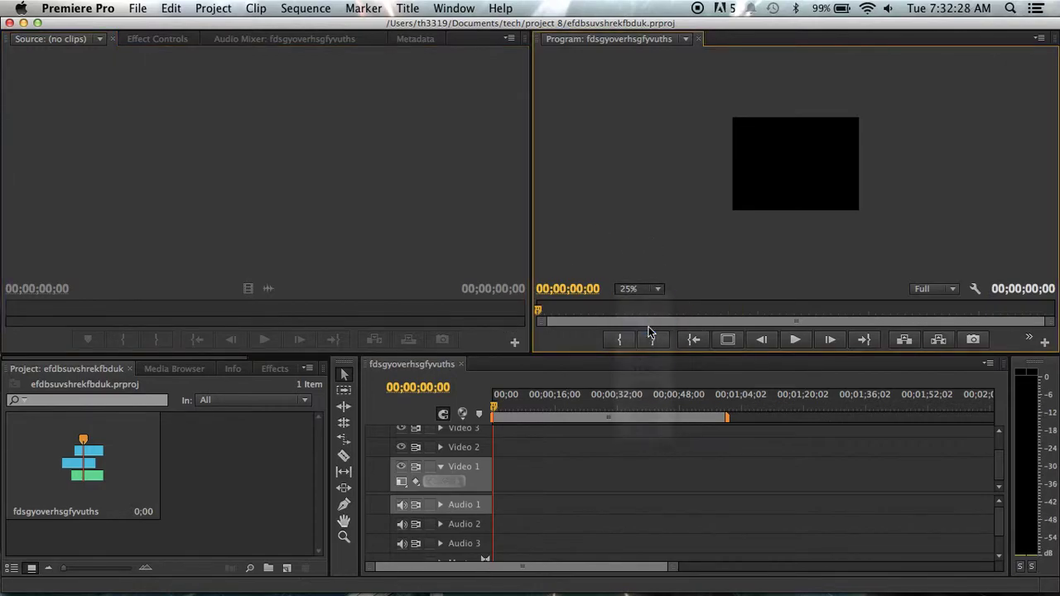
left_click(638, 288)
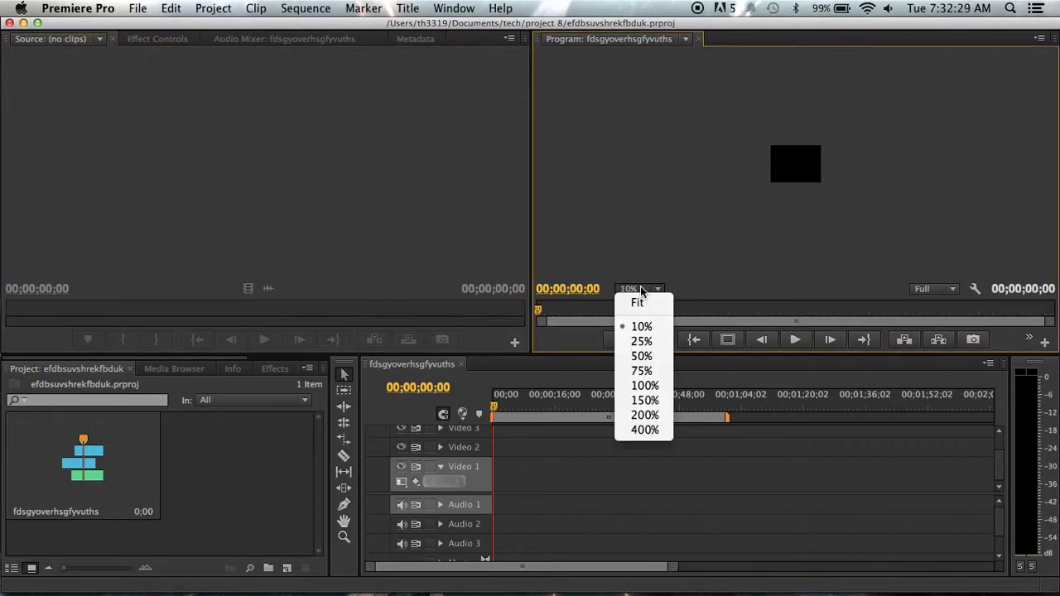
left_click(645, 386)
left_click(651, 289)
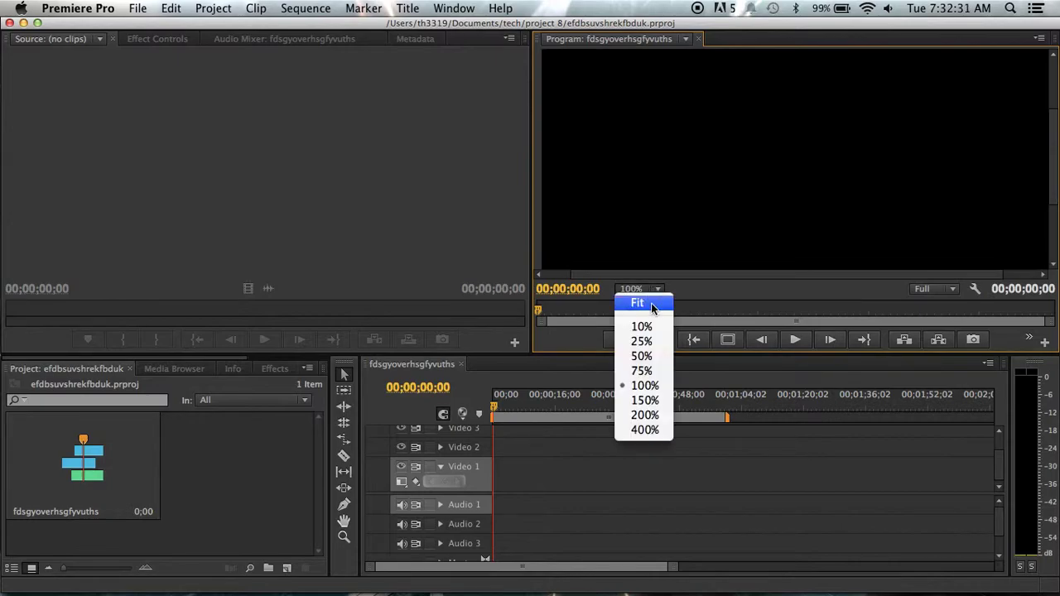
left_click(652, 357)
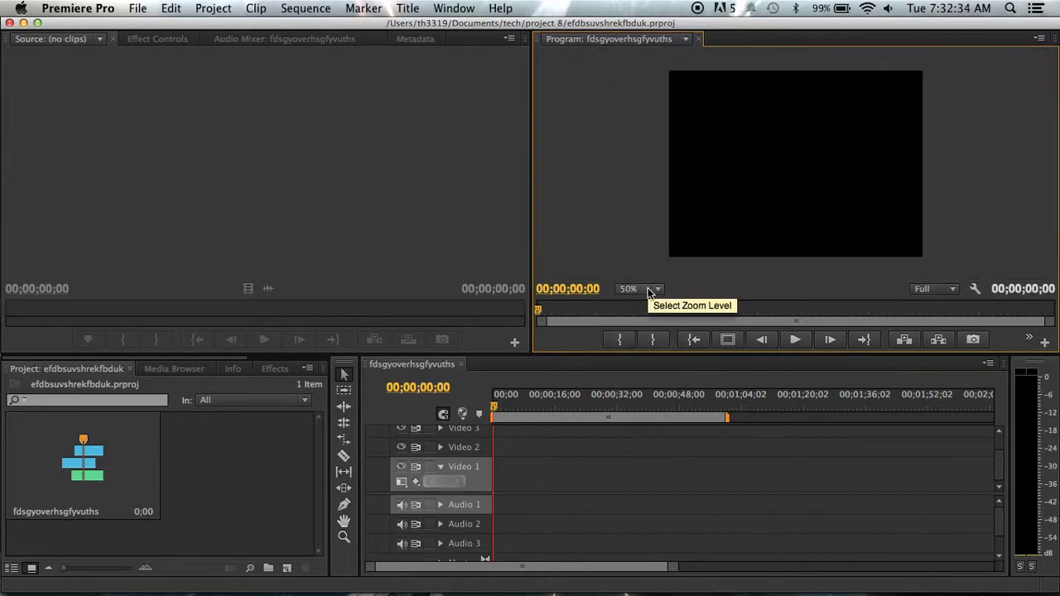
left_click(649, 291)
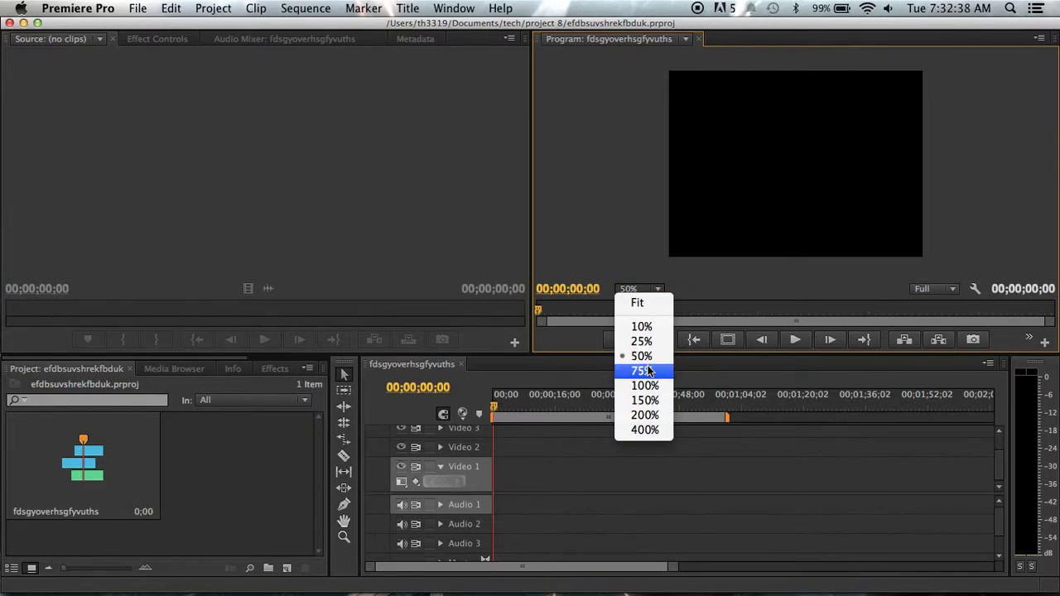
left_click(643, 416)
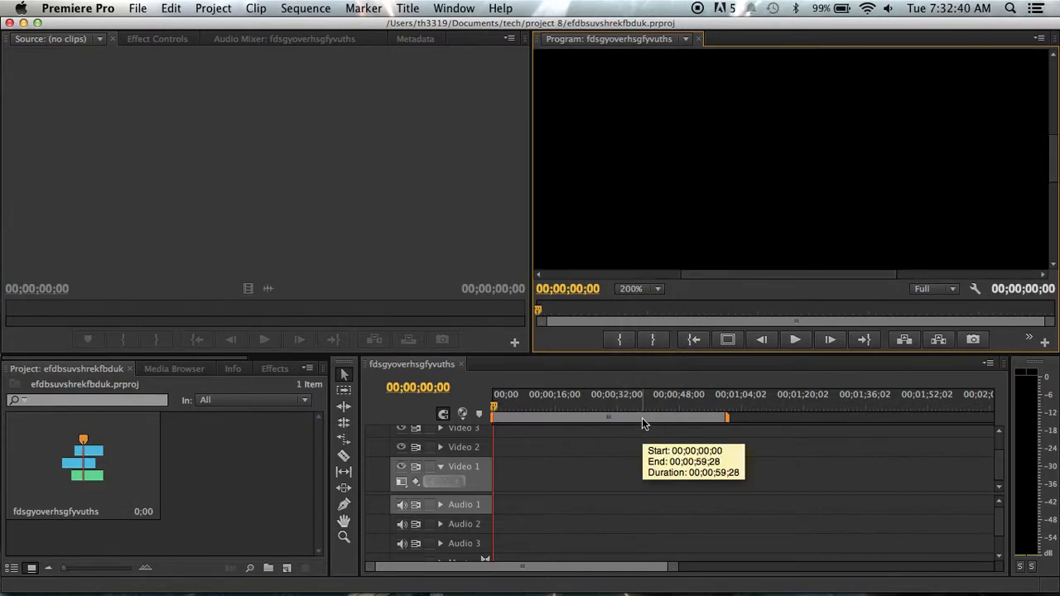
left_click(656, 291)
left_click(654, 362)
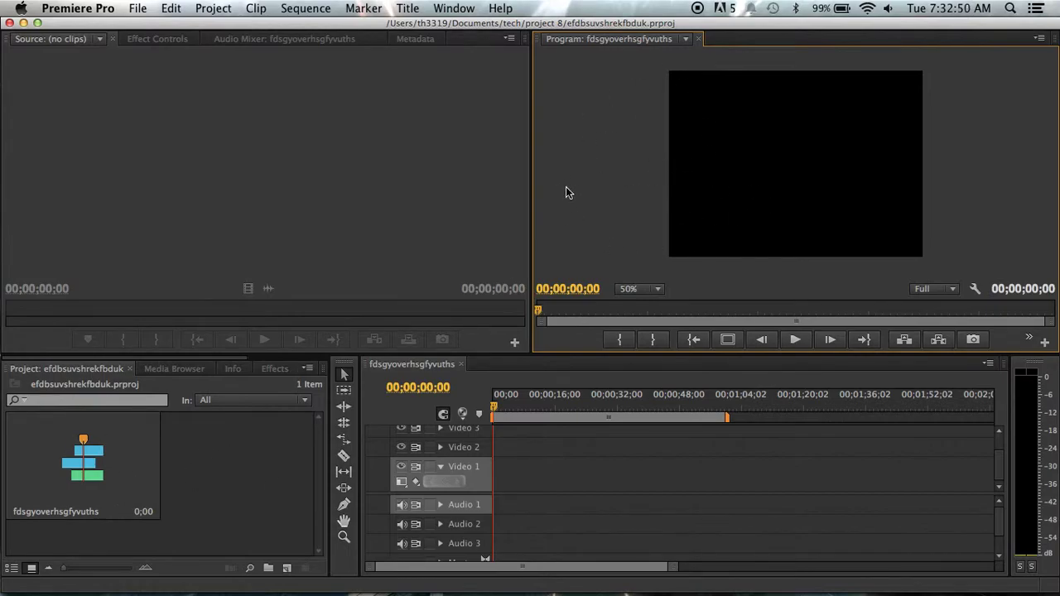
left_click(553, 516)
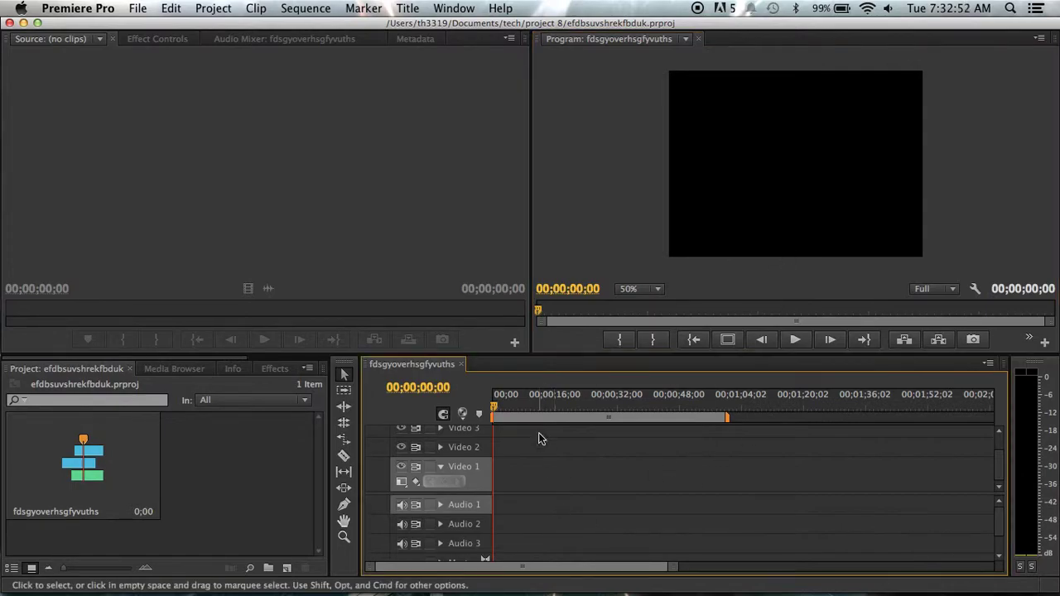
left_click(255, 199)
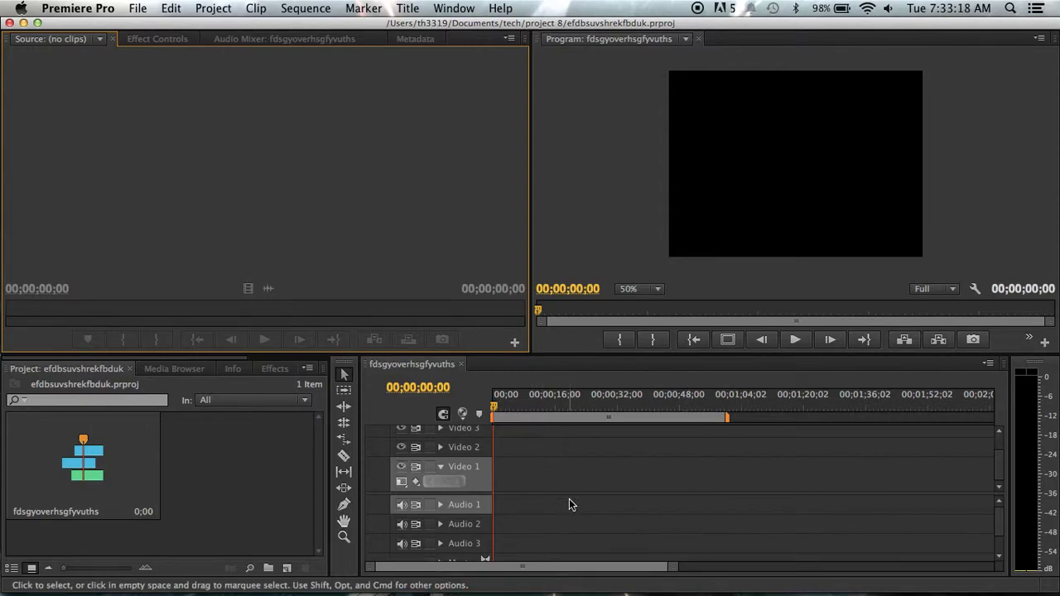
left_click(198, 482)
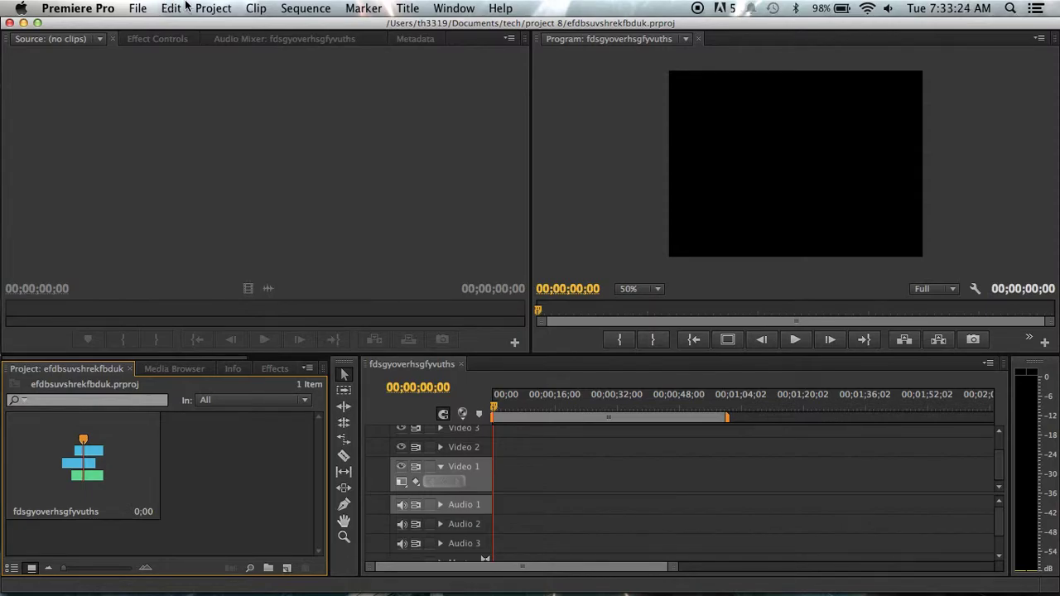
- Import the video GOPR0699.MP4 from the videos folder inside project 8
left_click(133, 9)
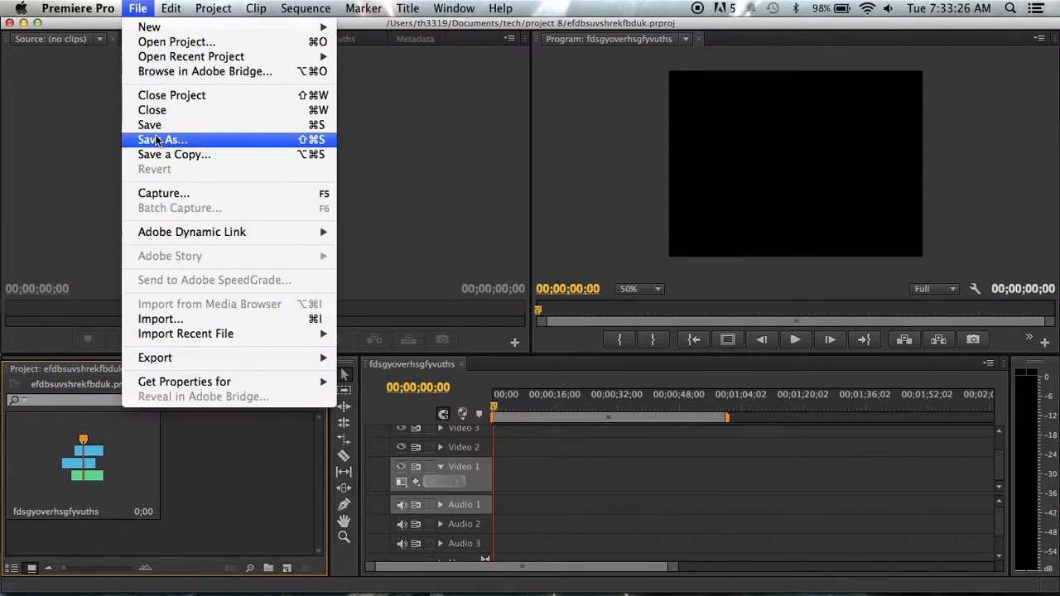
left_click(236, 319)
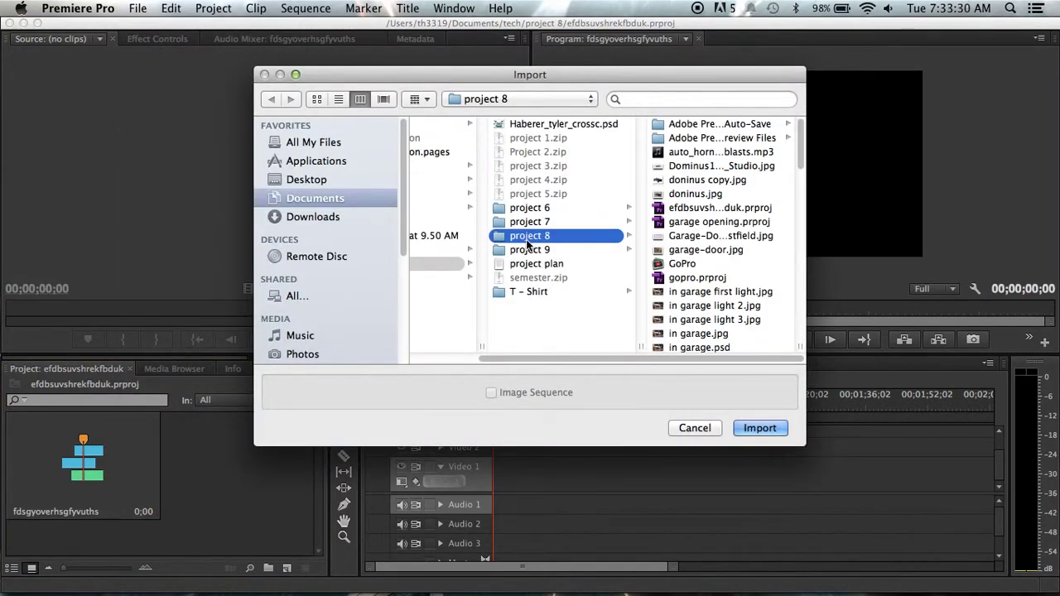
scroll(708, 248, "down", 10)
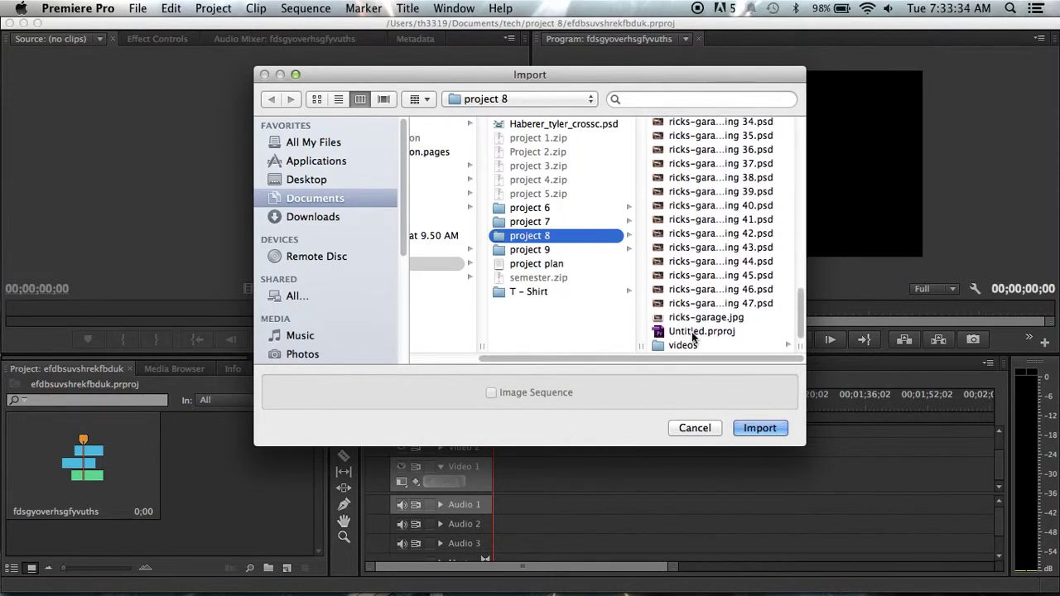
left_click(684, 331)
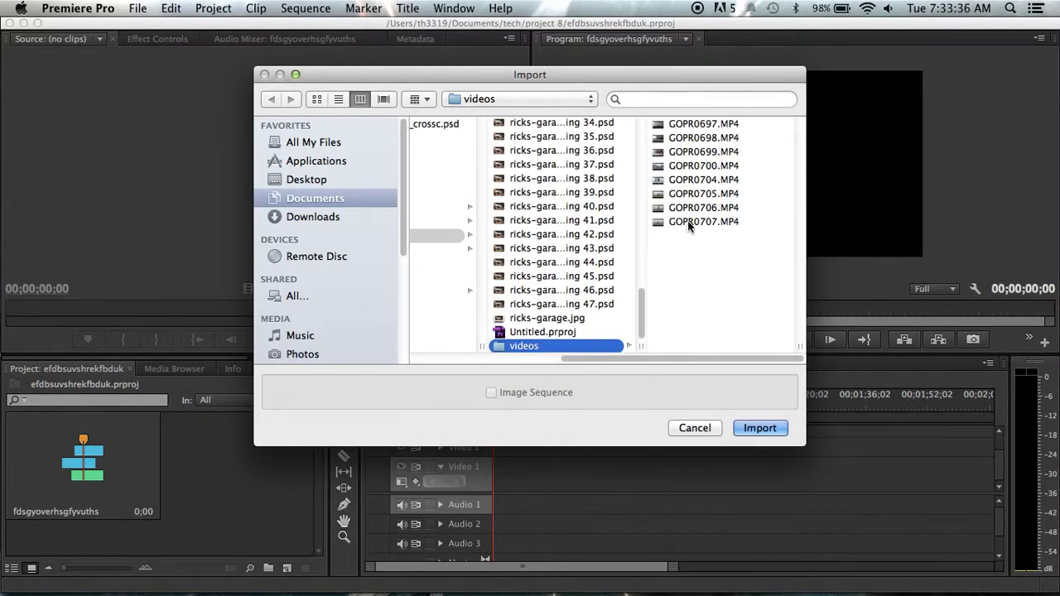
left_click(683, 181)
left_click(682, 181)
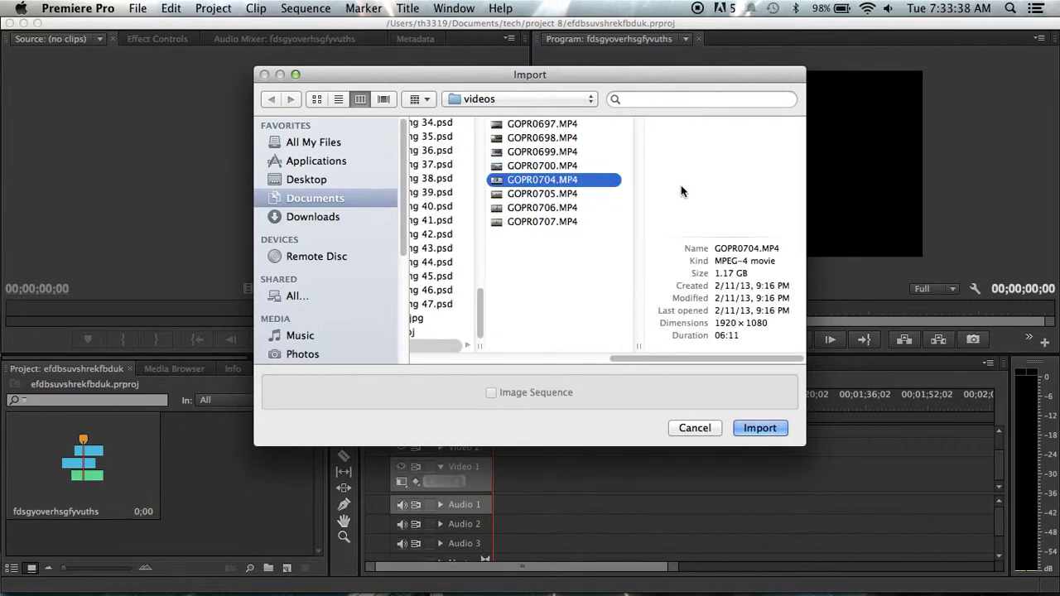
left_click(566, 168)
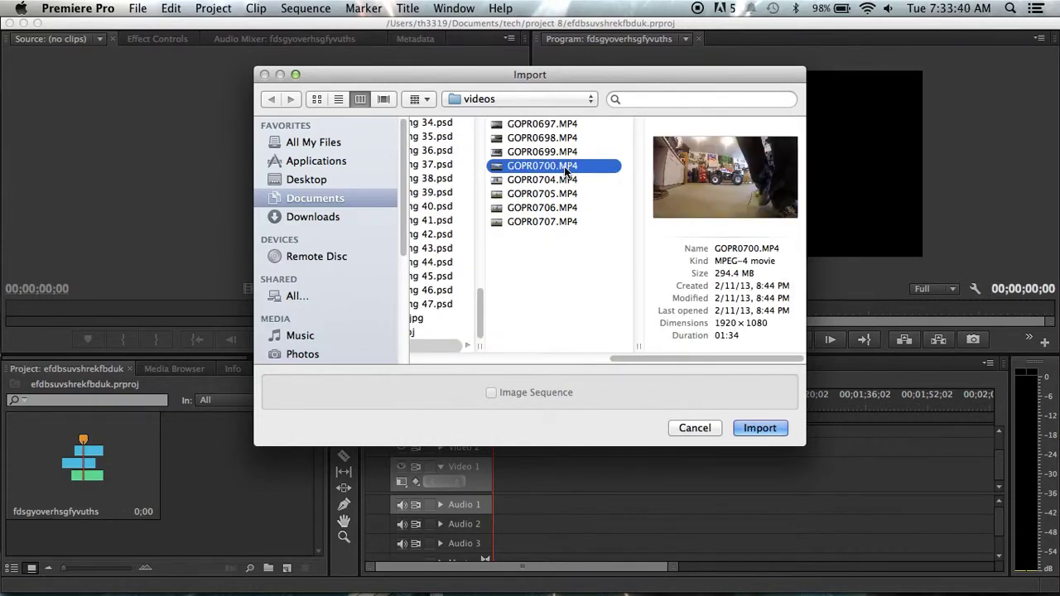
left_click(546, 154)
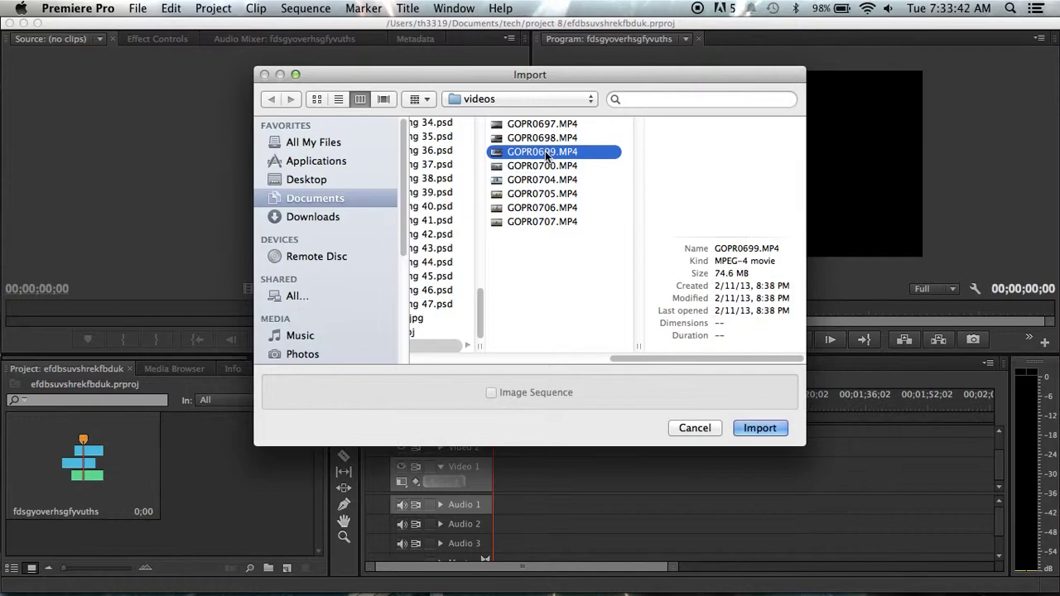
left_click(741, 428)
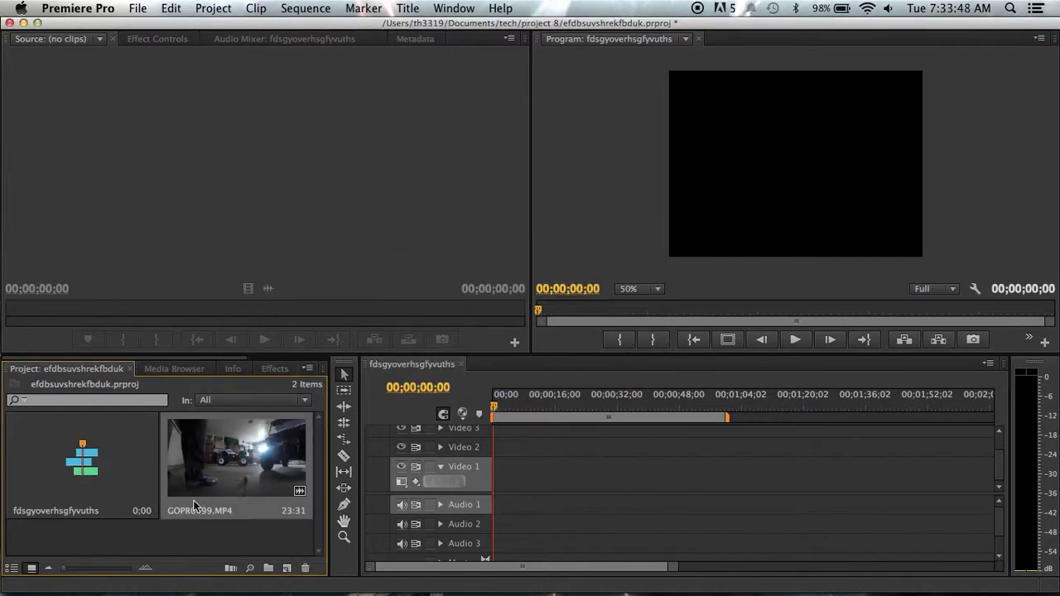
- Load GOPR0699.MP4 in the Source monitor and mark its In point at 00:00:03:50
left_click_drag(237, 460, 237, 203)
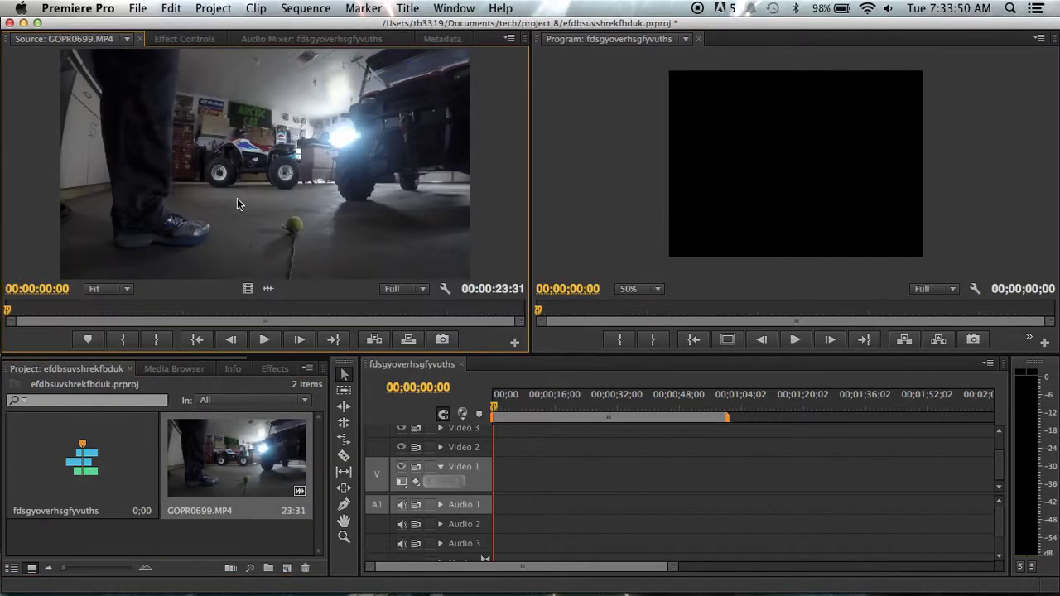
mouse_move(10, 315)
left_mouse_down()
mouse_move(496, 315)
mouse_move(3, 288)
mouse_move(77, 307)
mouse_move(5, 310)
left_mouse_up()
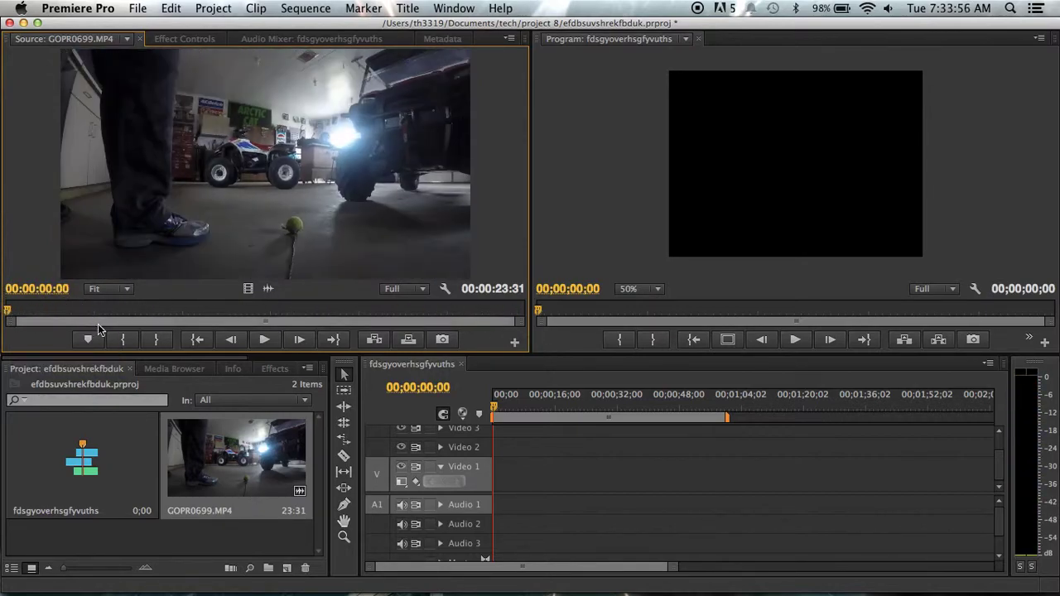
left_click(9, 312)
left_click_drag(9, 312, 91, 307)
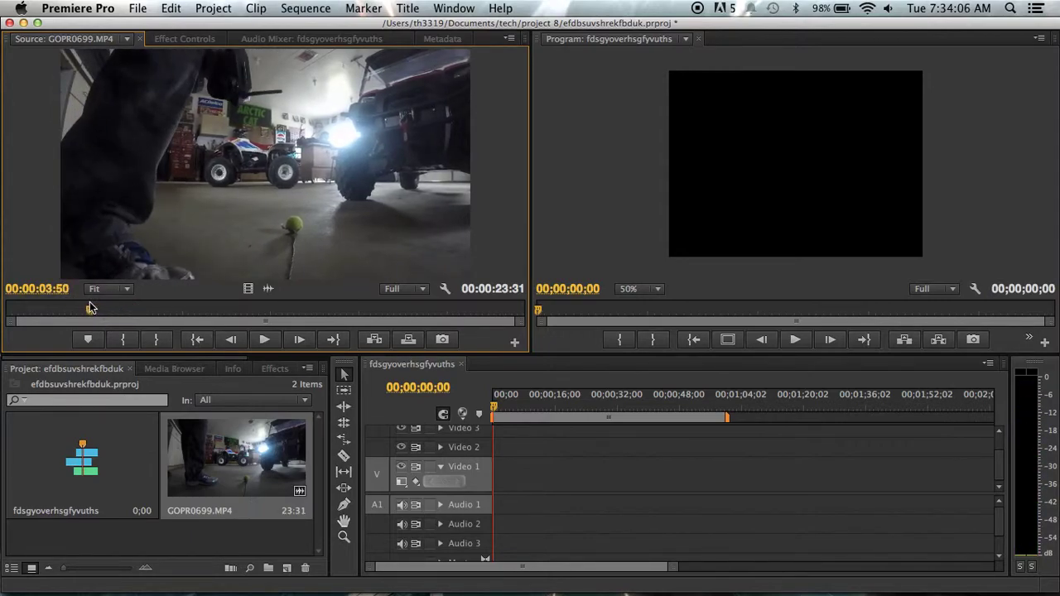
key("i")
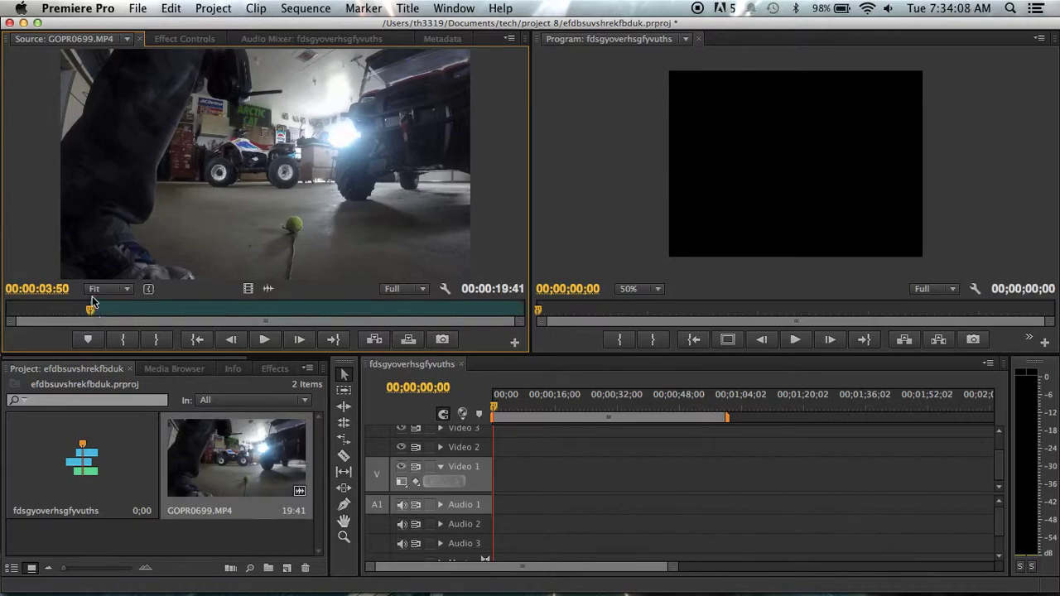
- Mark the source clip's Out point at 00:00:14:15, where the dog reaches the ball
left_click_drag(91, 312, 305, 312)
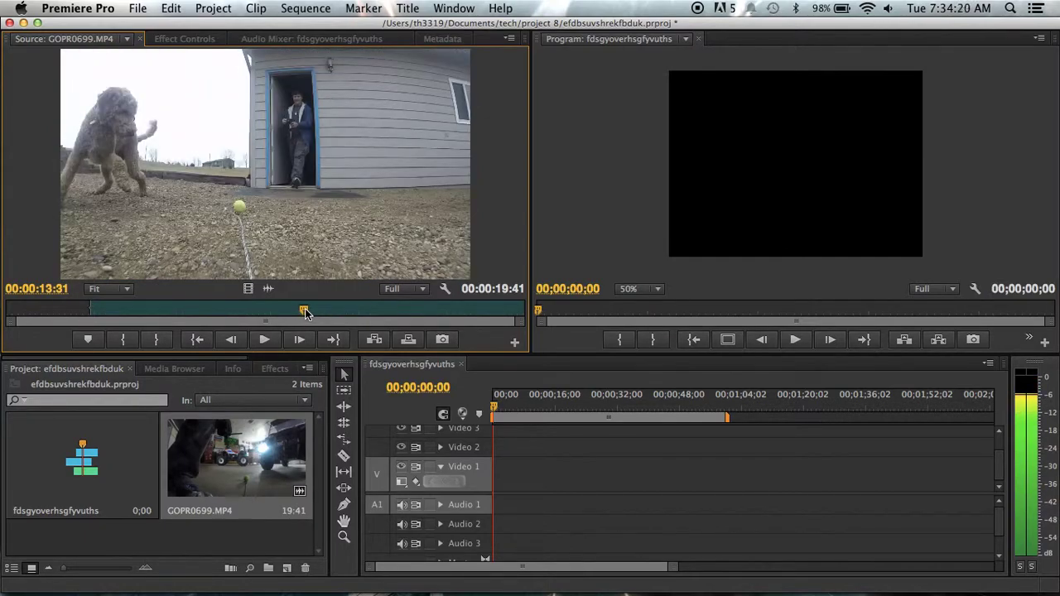
left_click_drag(305, 312, 322, 319)
key("o")
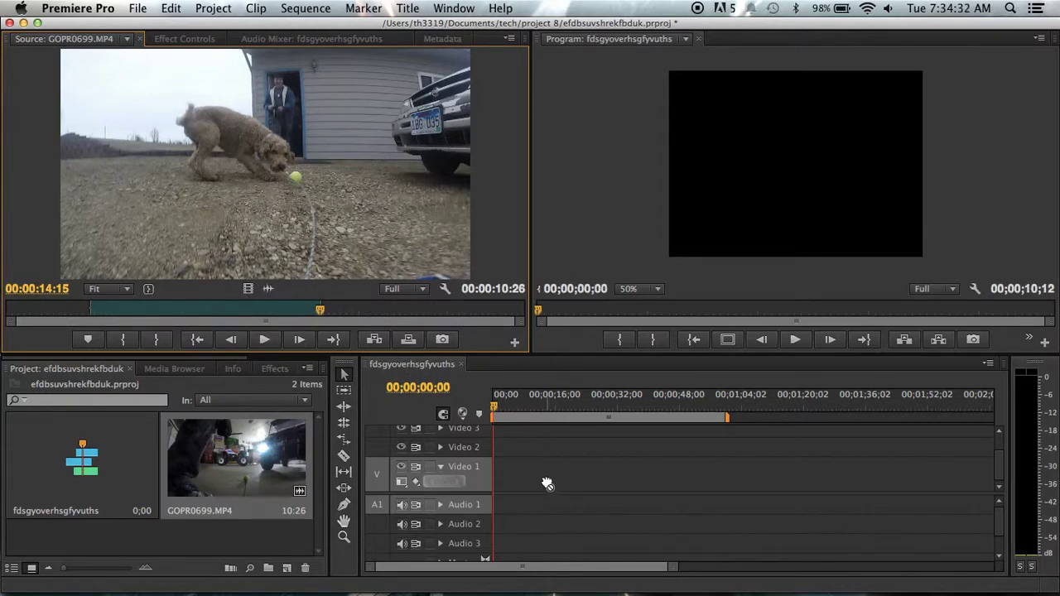
- Place the marked clip at the start of Video 1 with the sequence settings changed to match it, and preview the opening
left_click_drag(328, 203, 503, 486)
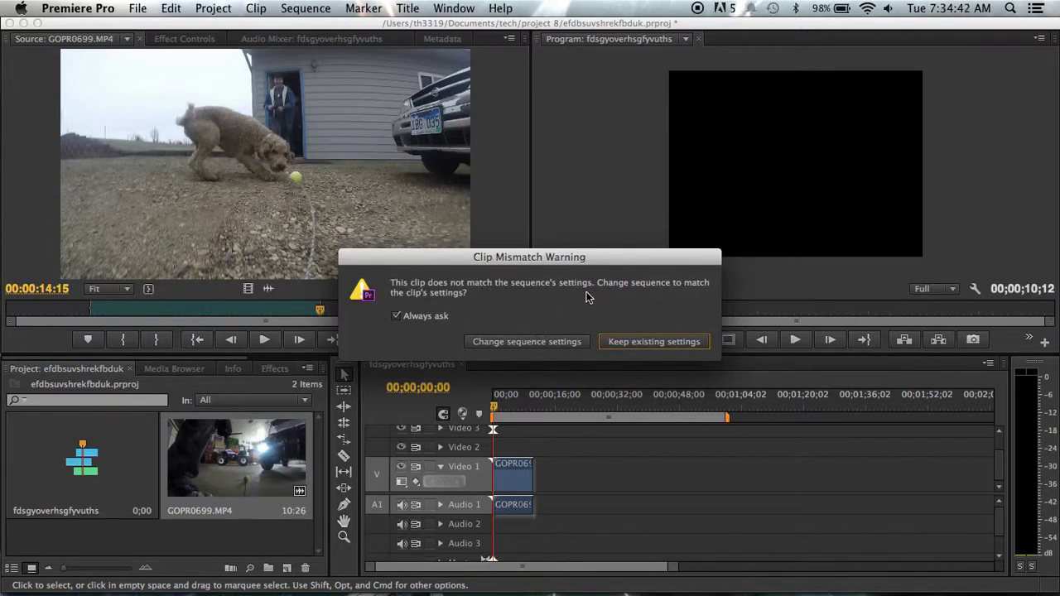
left_click(509, 346)
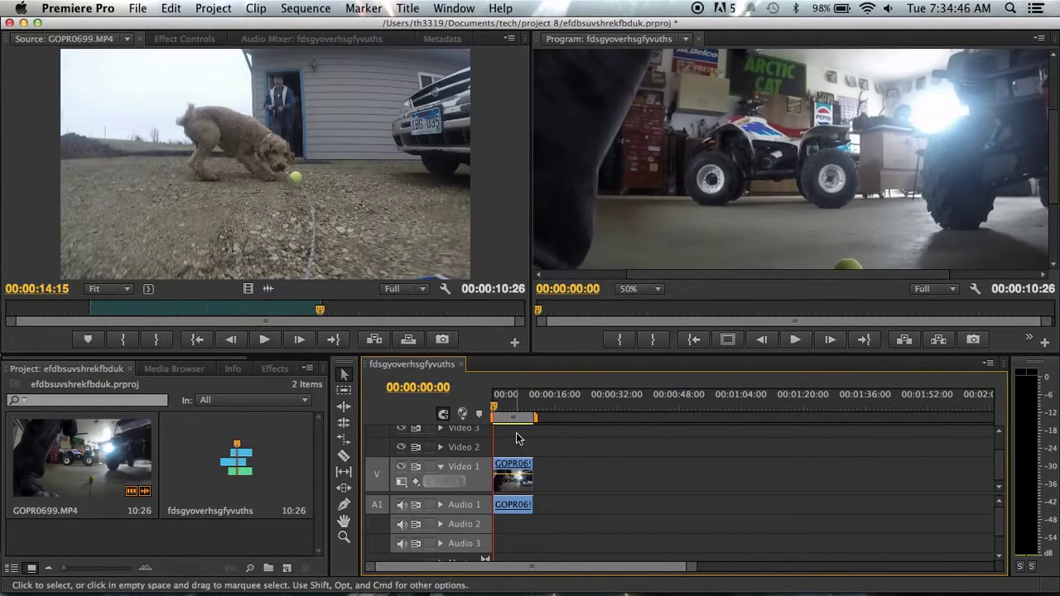
key("space")
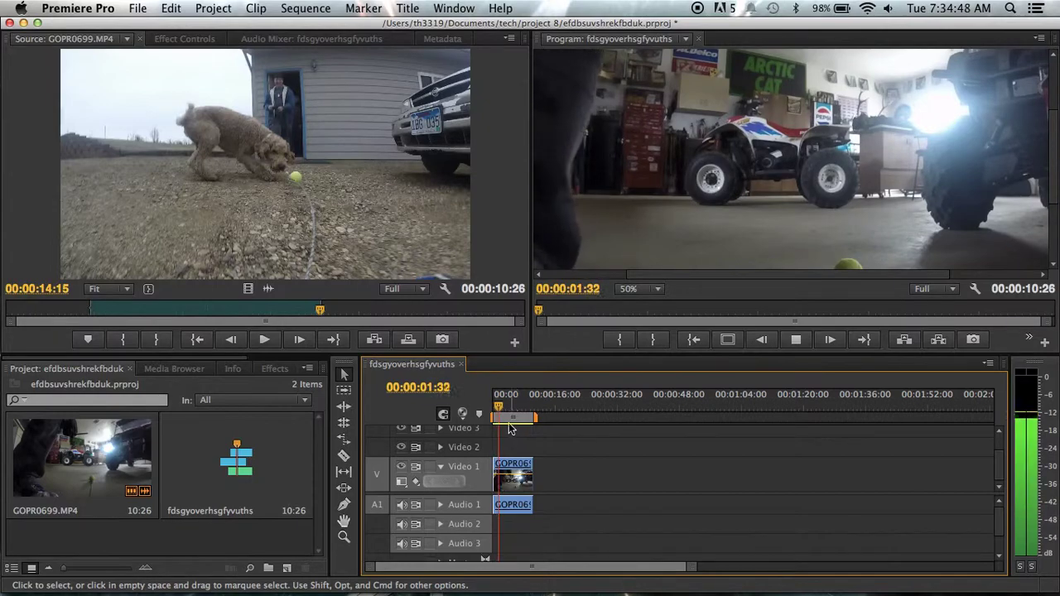
left_click(537, 408)
key("Home")
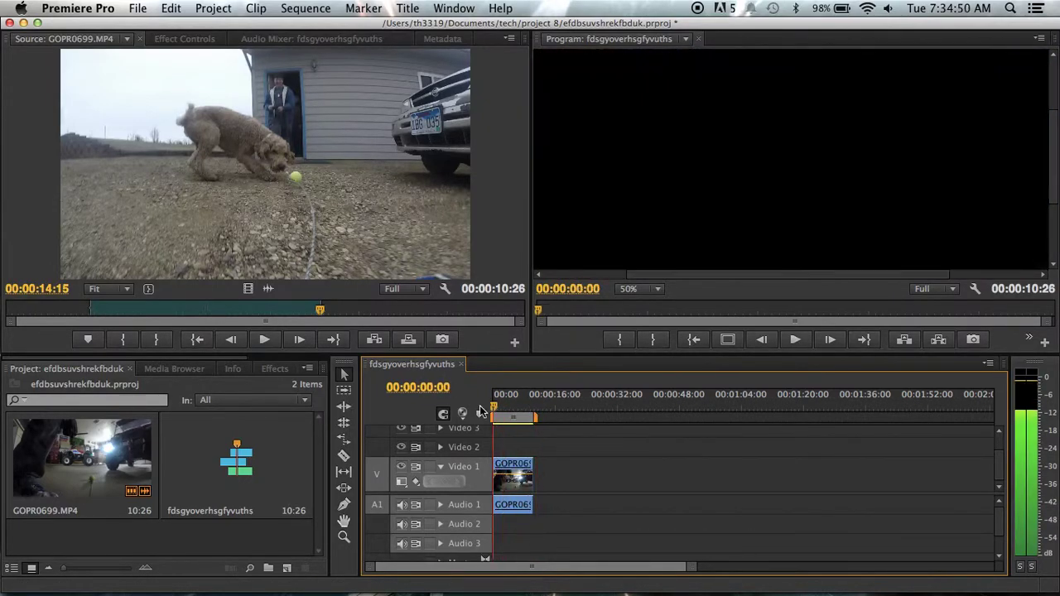
- Move the GOPR0699.MP4 clip along Video 1 so it starts at about 11 seconds, leaving a gap before it
left_click_drag(506, 485, 565, 485)
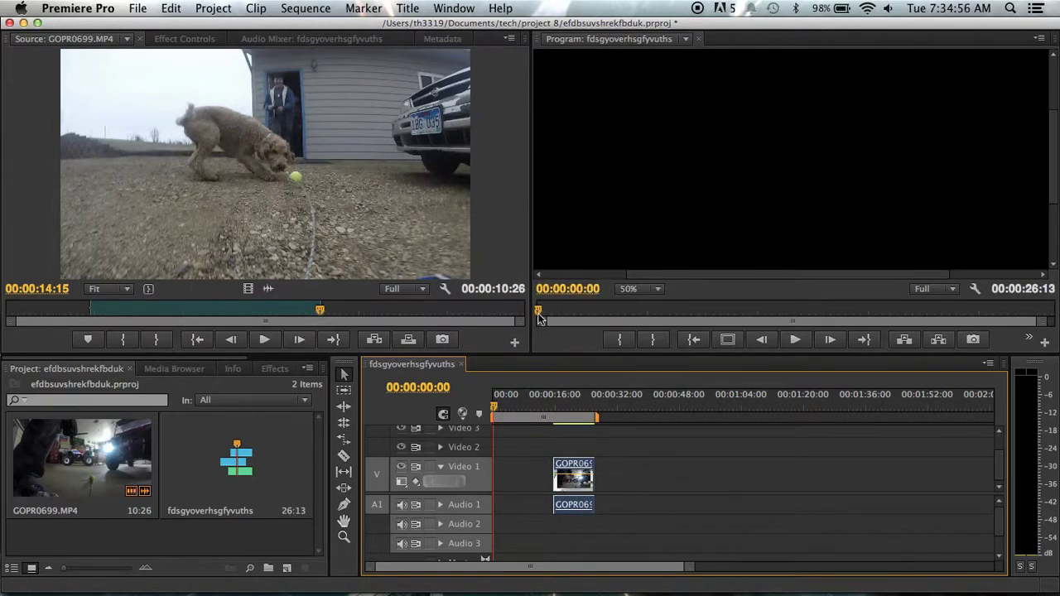
key("backslash")
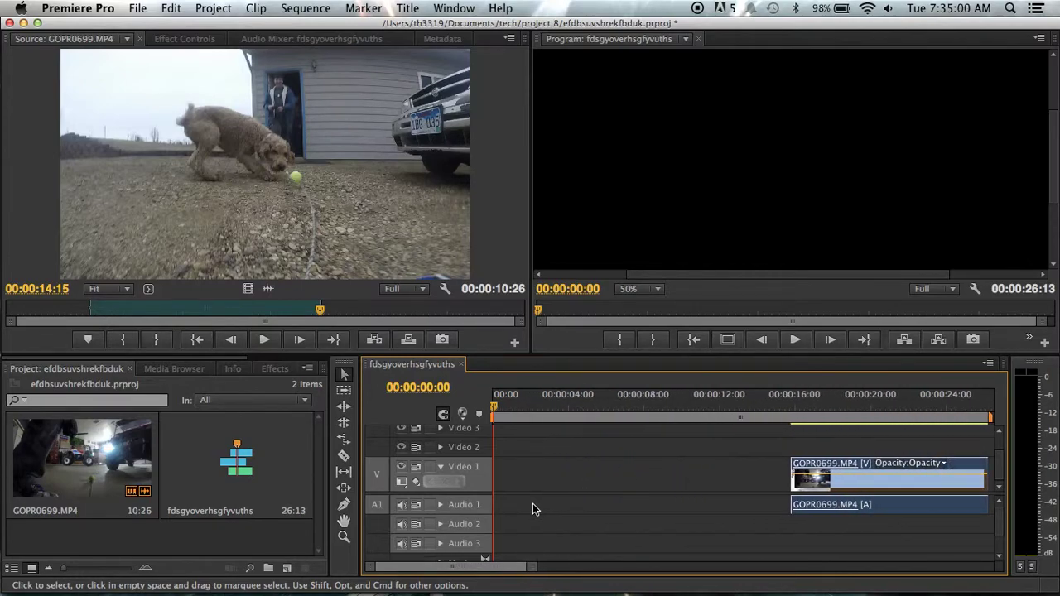
left_click_drag(825, 480, 741, 481)
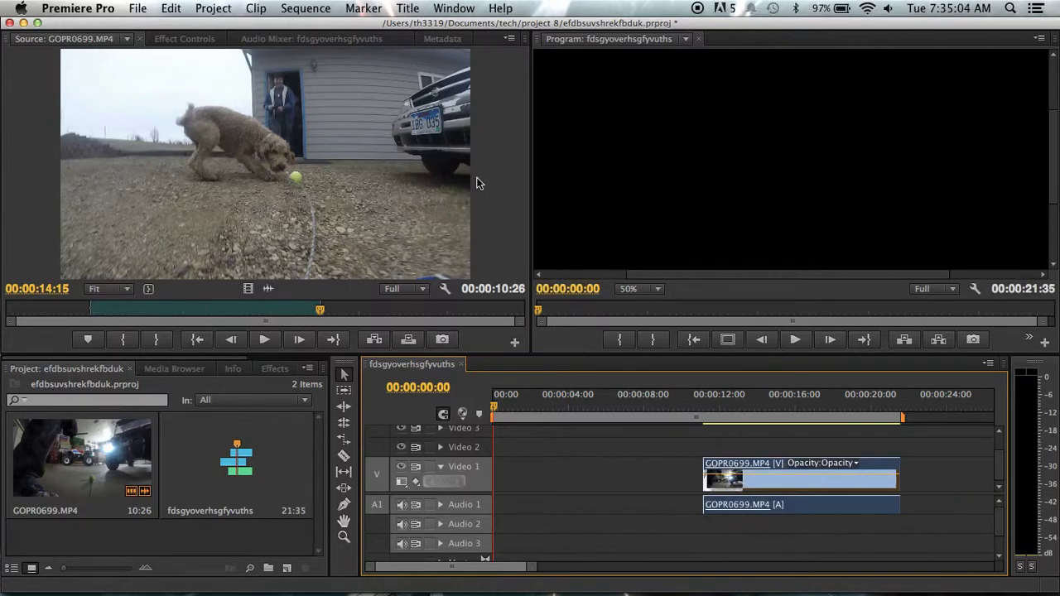
- Create a default roll title named Title 01 at 1920 x 1080
left_click(407, 9)
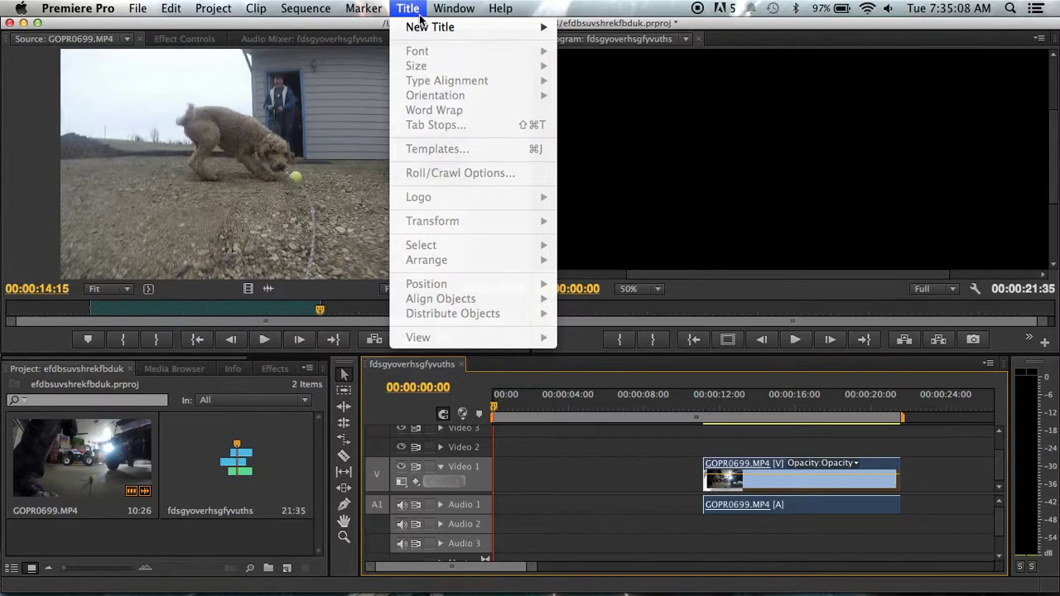
mouse_move(428, 31)
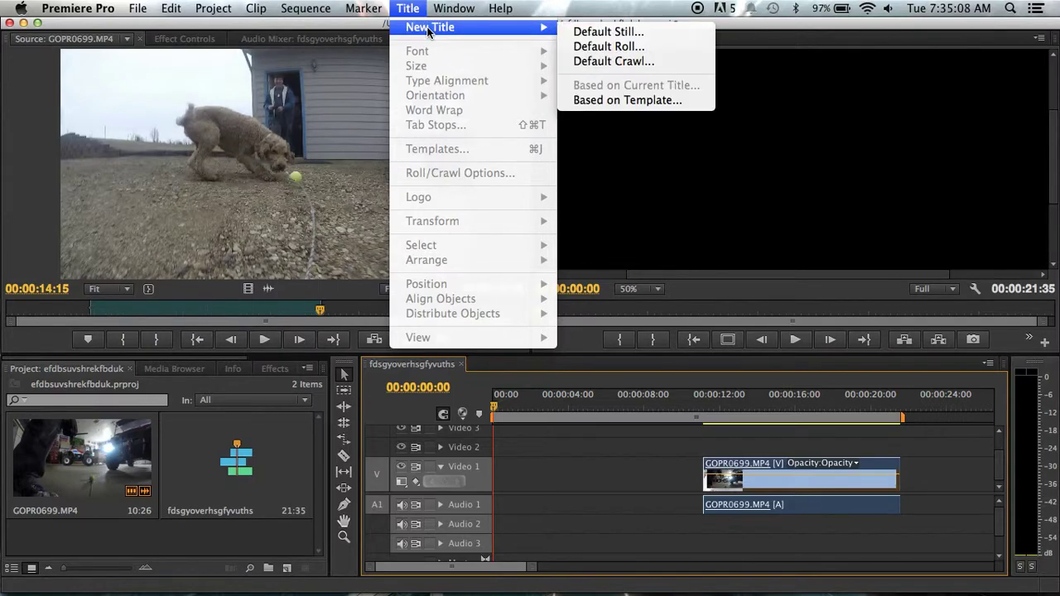
left_click(611, 48)
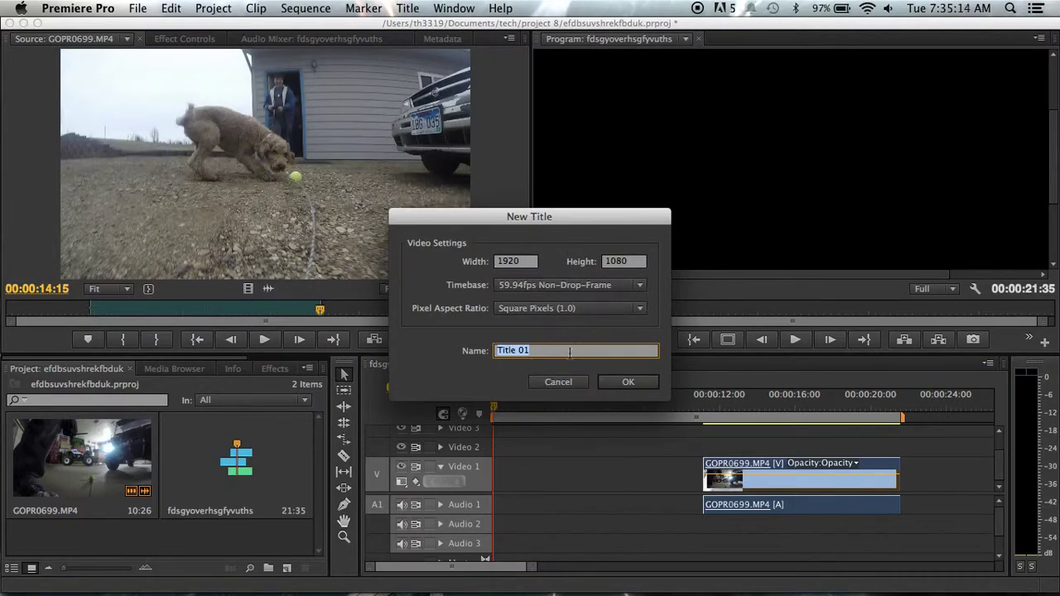
left_click(626, 383)
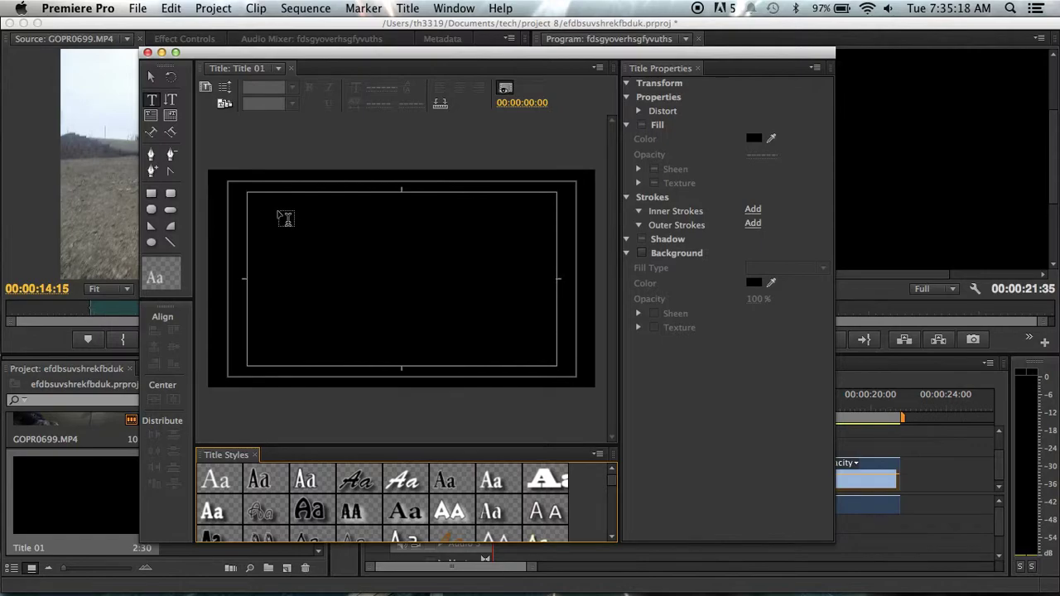
- Add the text "roll" in the upper-left part of the title's safe area
left_click(286, 234)
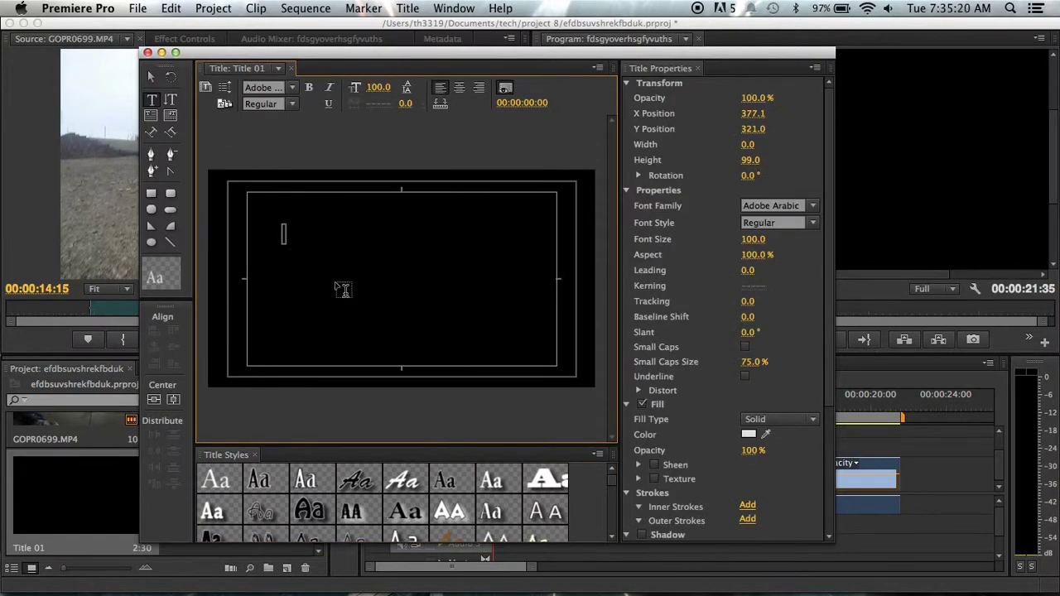
type("a")
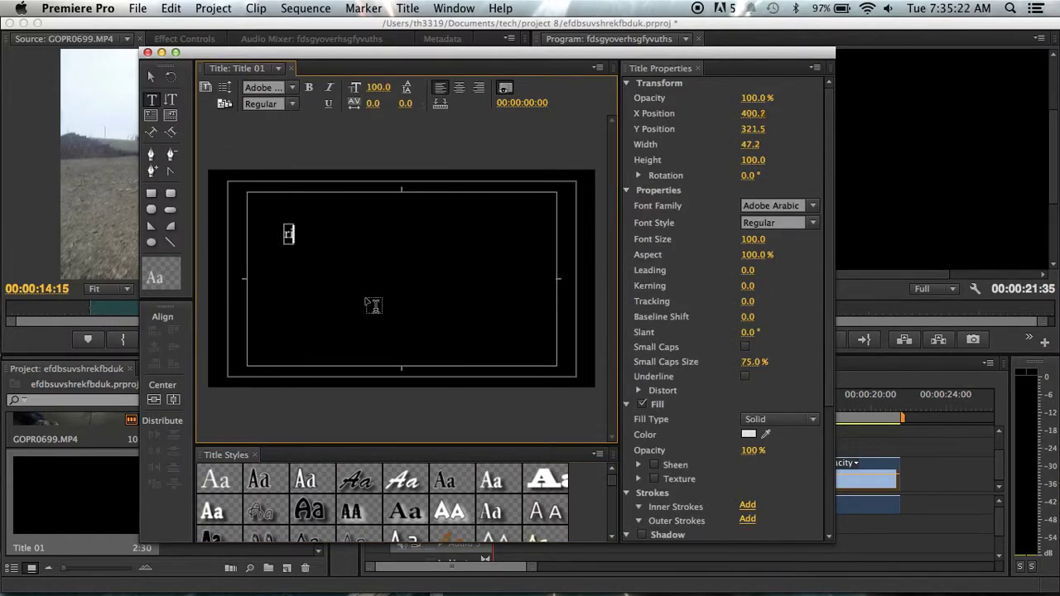
type("o")
type("o")
key("BackSpace")
key("BackSpace")
type("ll")
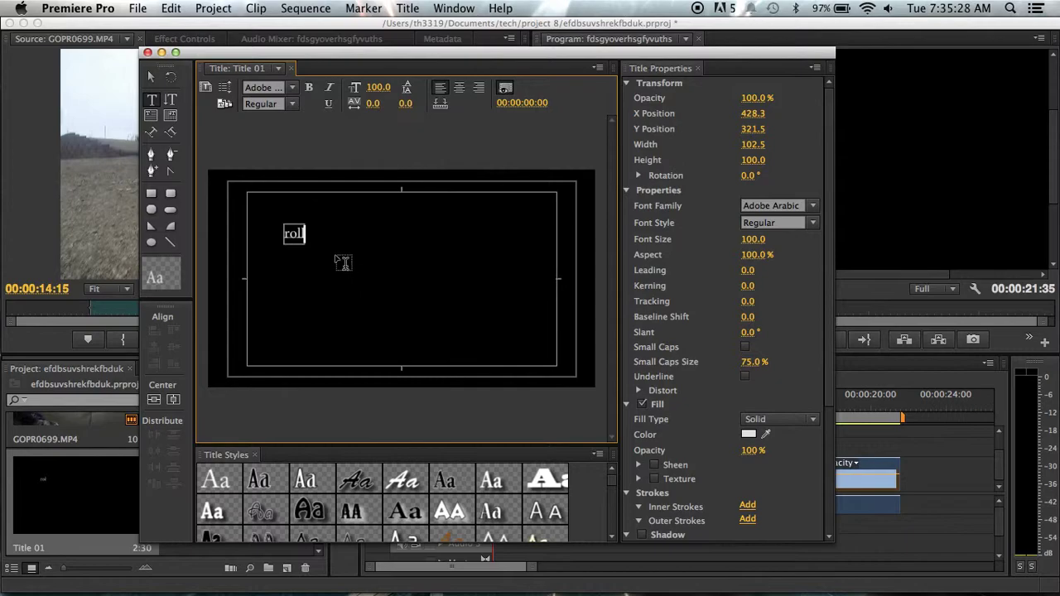
- Set the font size of the "roll" text to 507 and browse the title styles
left_click_drag(303, 233, 248, 236)
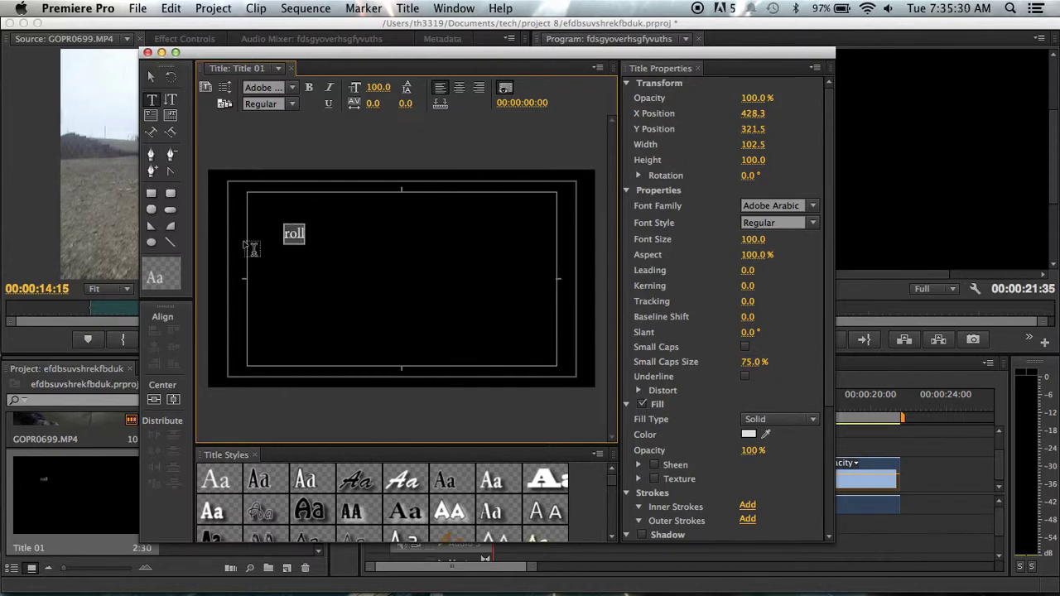
left_click_drag(749, 243, 925, 242)
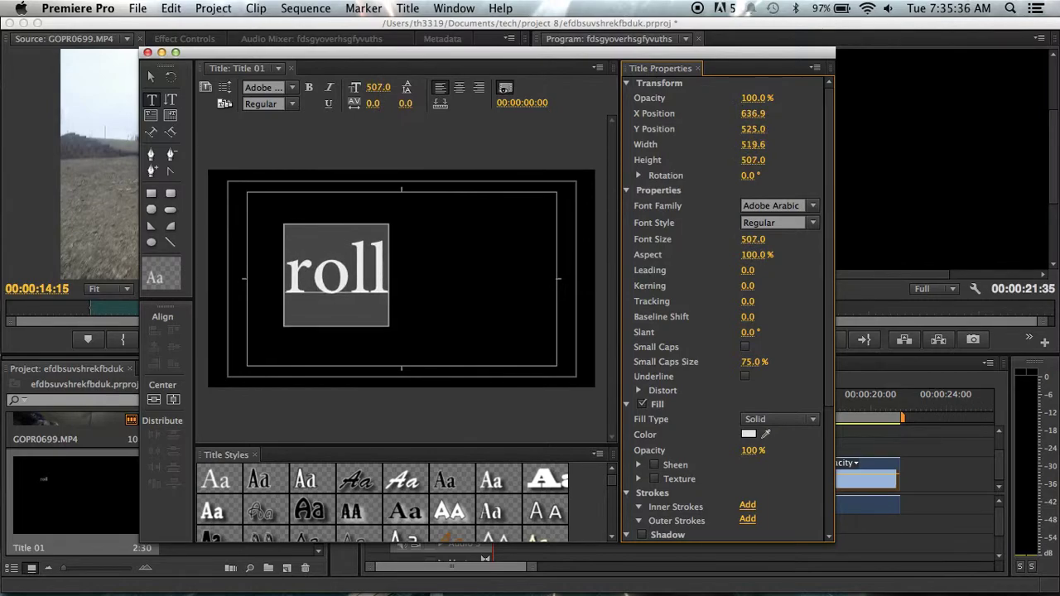
scroll(383, 529, "down", 1)
scroll(383, 528, "up", 3)
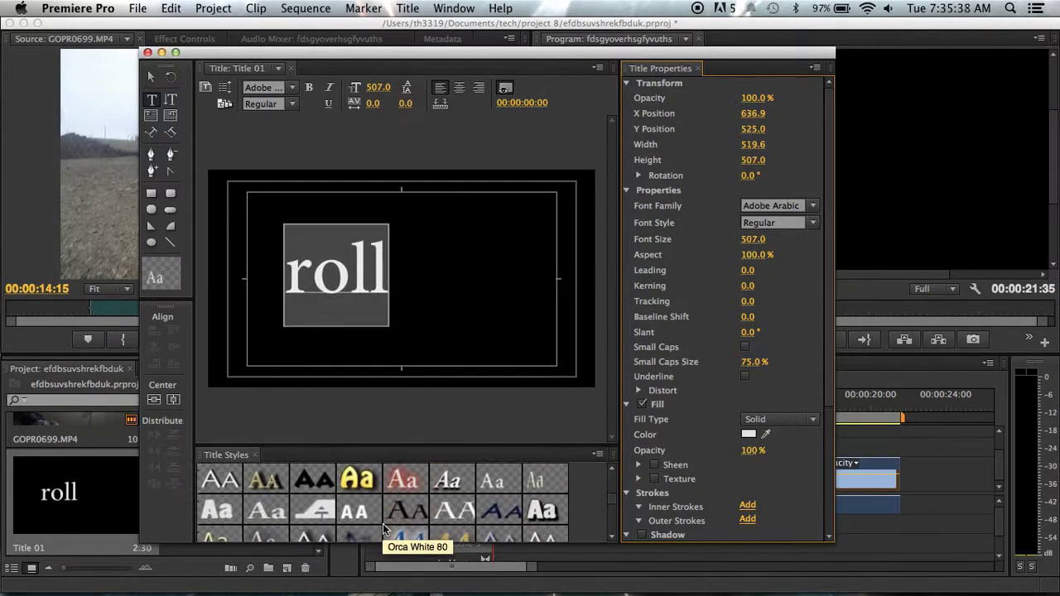
- Fill the "roll" text with bright red, stretch its aspect to 190%, and close the title editor
left_click(749, 434)
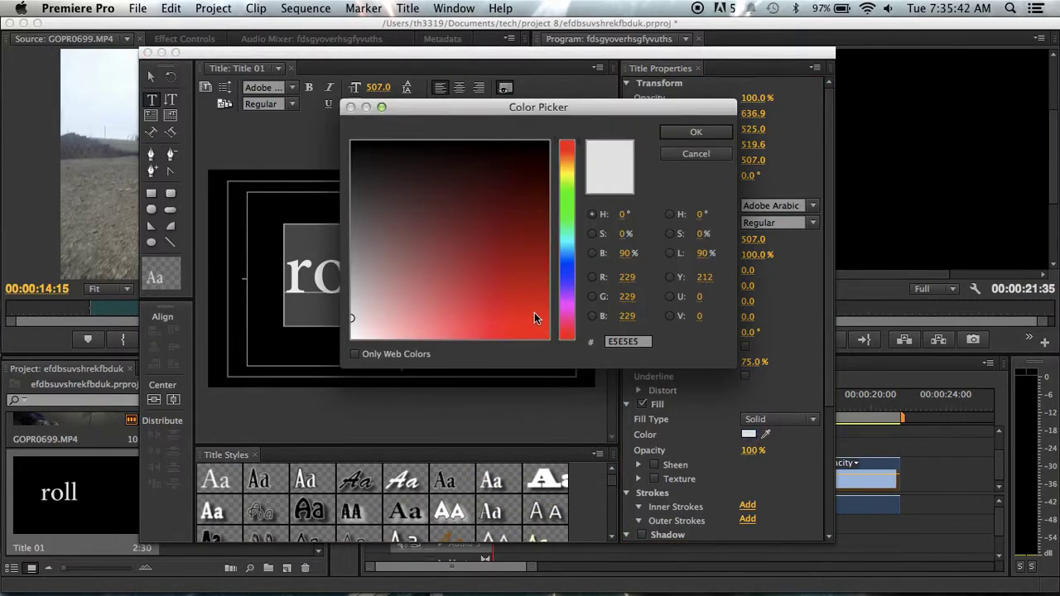
left_click_drag(534, 317, 548, 340)
left_click(707, 134)
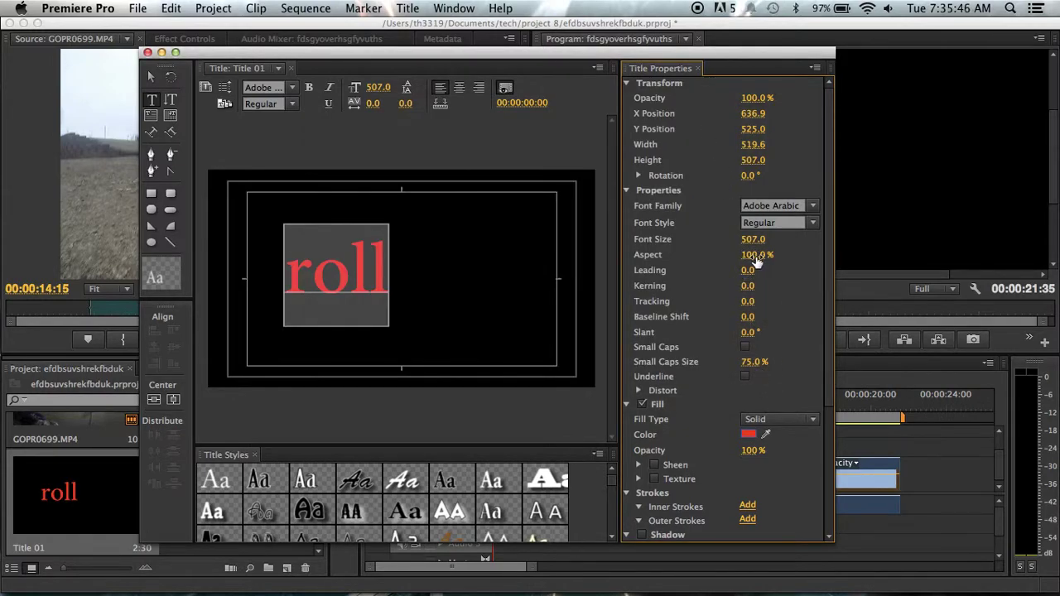
left_click_drag(756, 261, 831, 262)
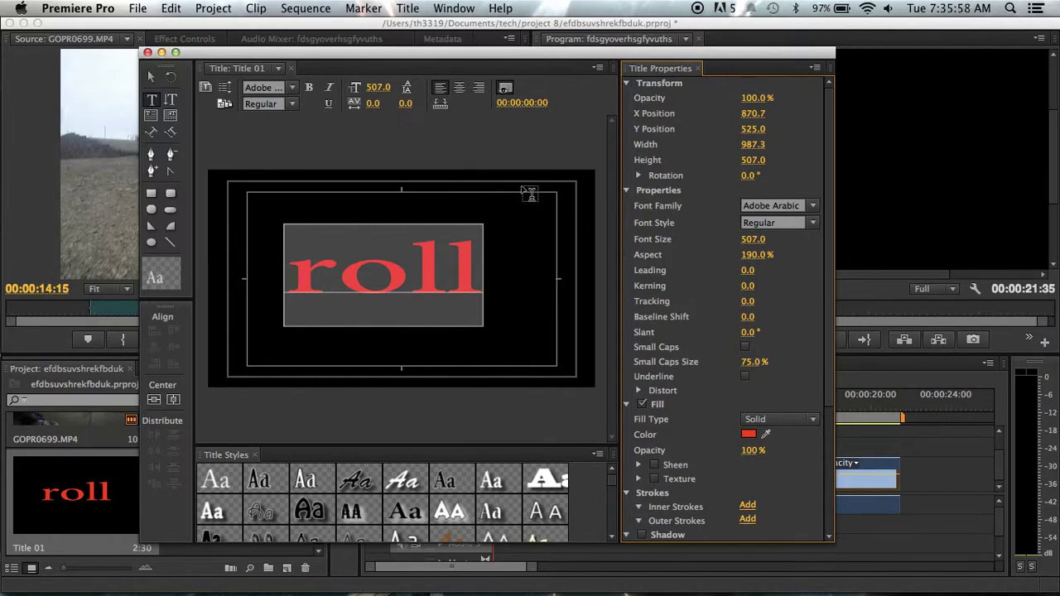
left_click(148, 52)
- Place Title 01 at the start of Video 1, render its preview, and return the playhead to the beginning
left_click_drag(538, 524, 534, 478)
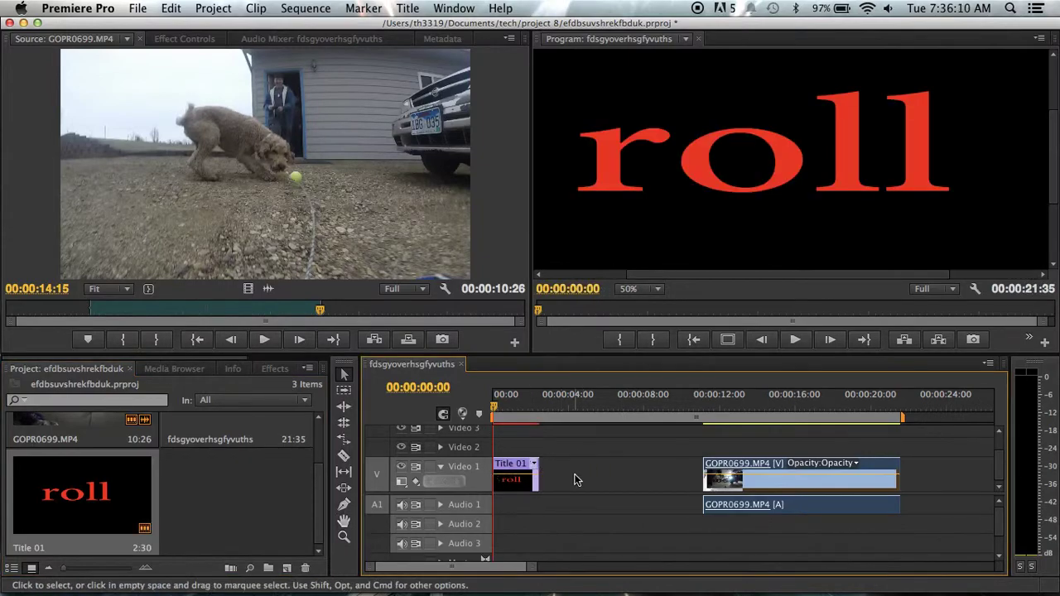
key("Return")
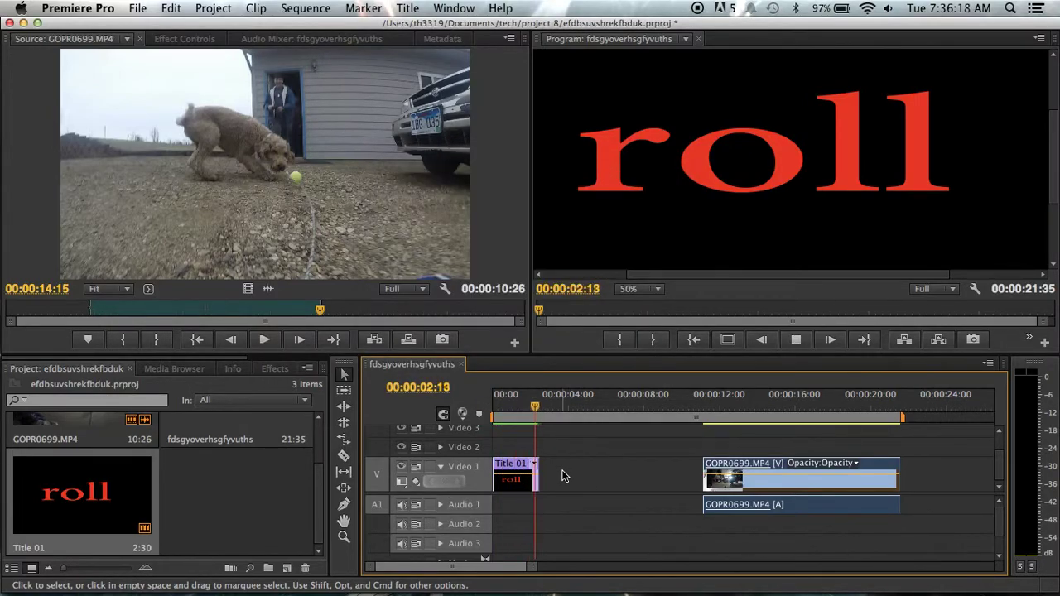
left_click_drag(564, 405, 448, 398)
- Set the Program monitor's zoom to 25% and play Title 01 from the sequence start
left_click(635, 287)
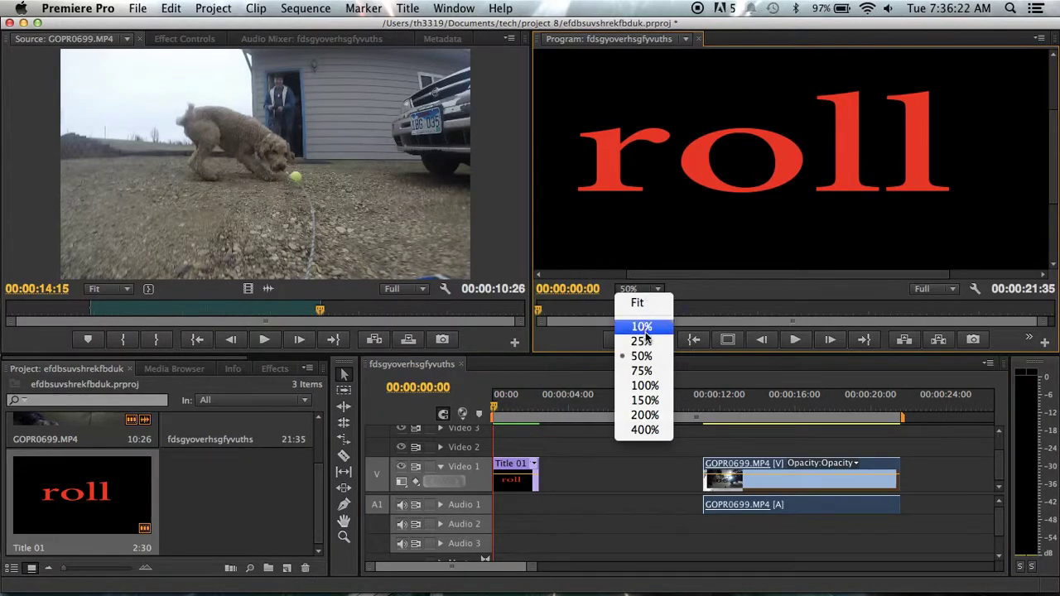
left_click(641, 341)
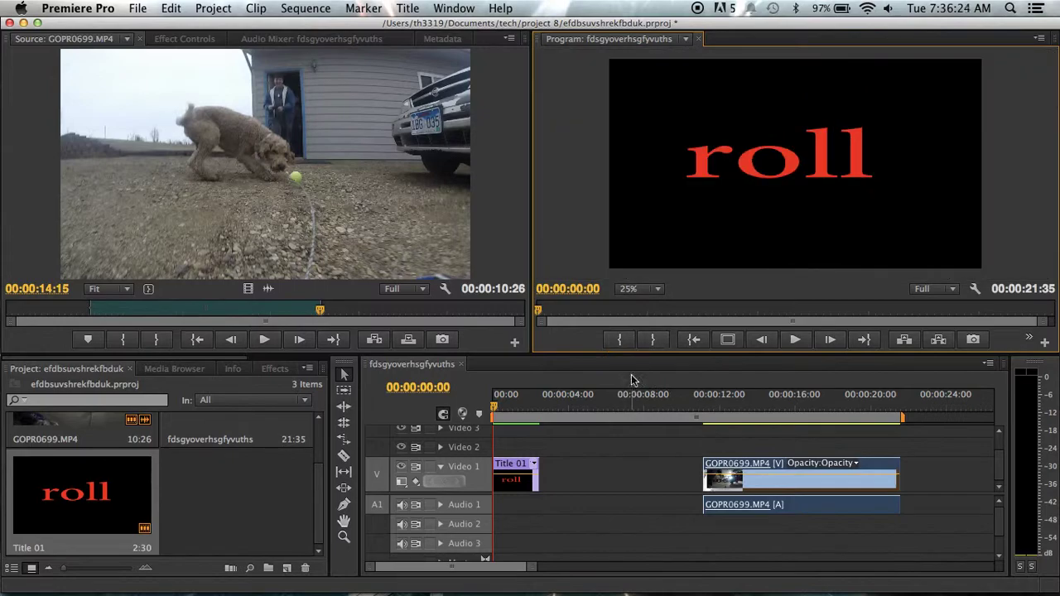
key("space")
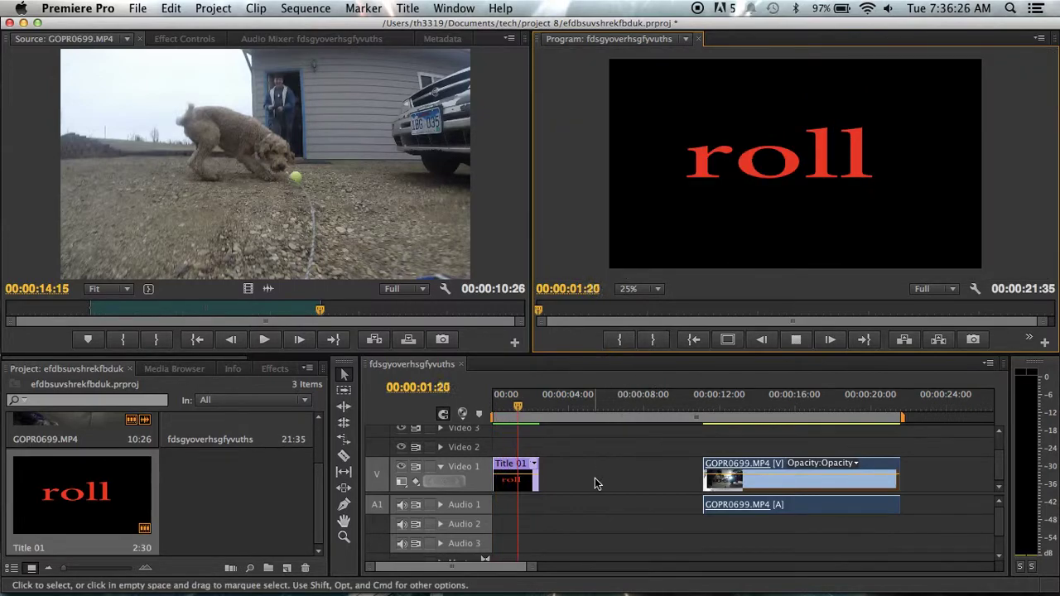
key("space")
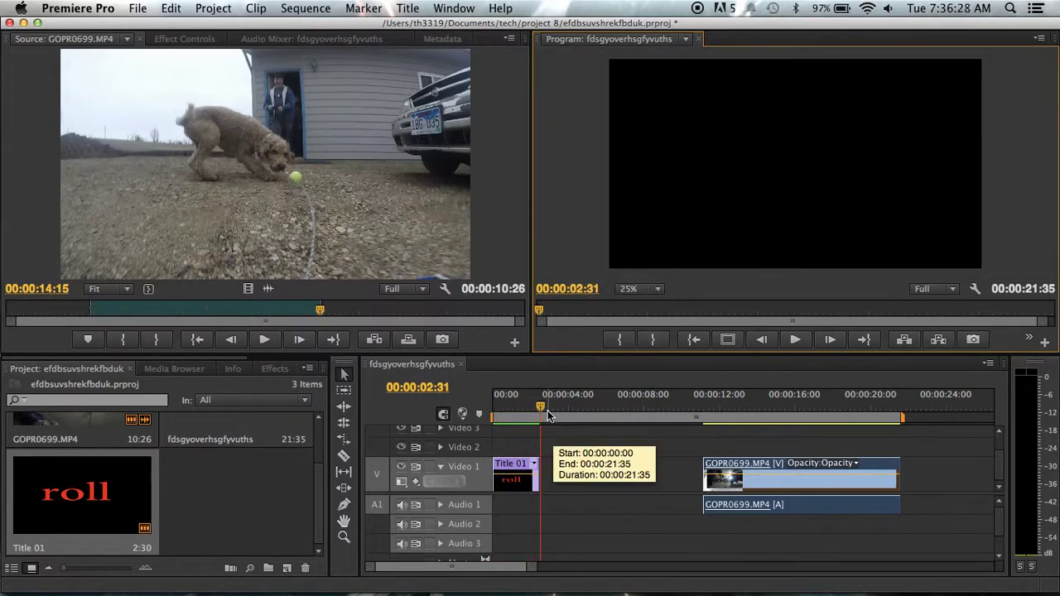
left_click_drag(540, 409, 429, 434)
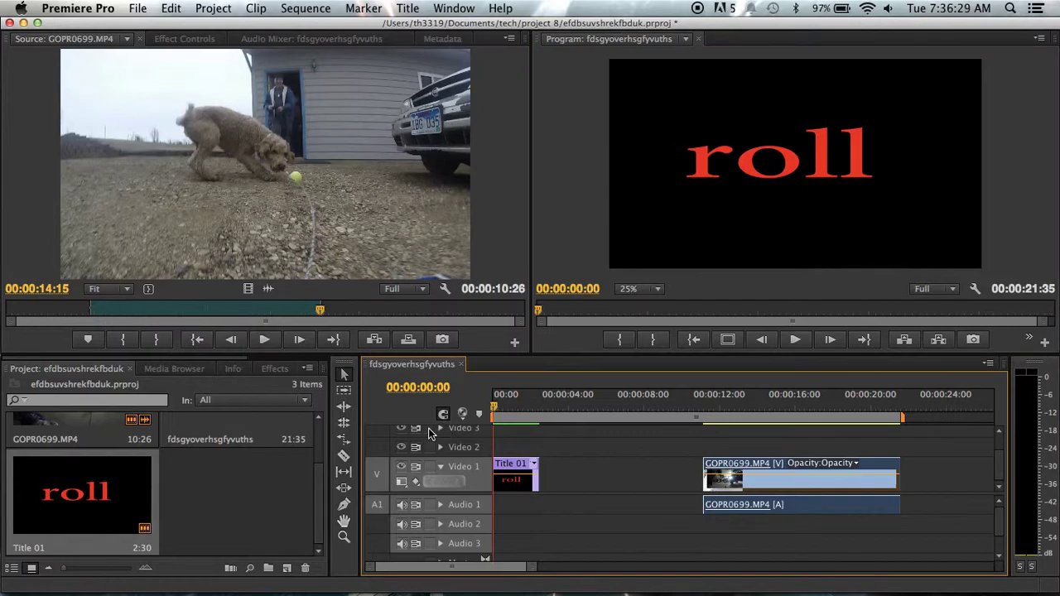
- Create a default crawl title named Title 02, keeping the 1920 × 1080 settings, and close its editor
left_click(412, 9)
mouse_move(421, 31)
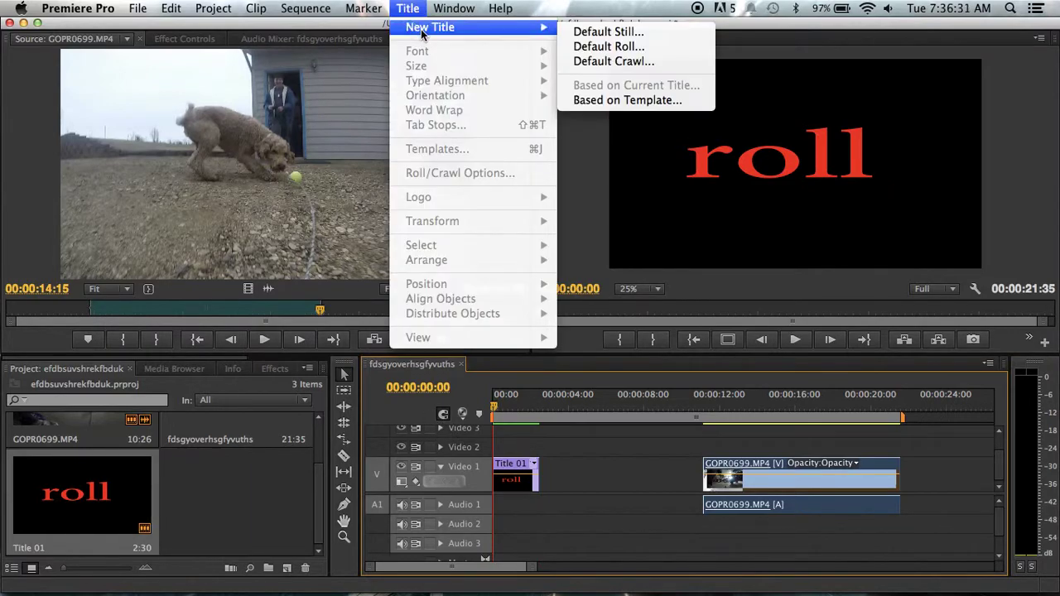
left_click(631, 65)
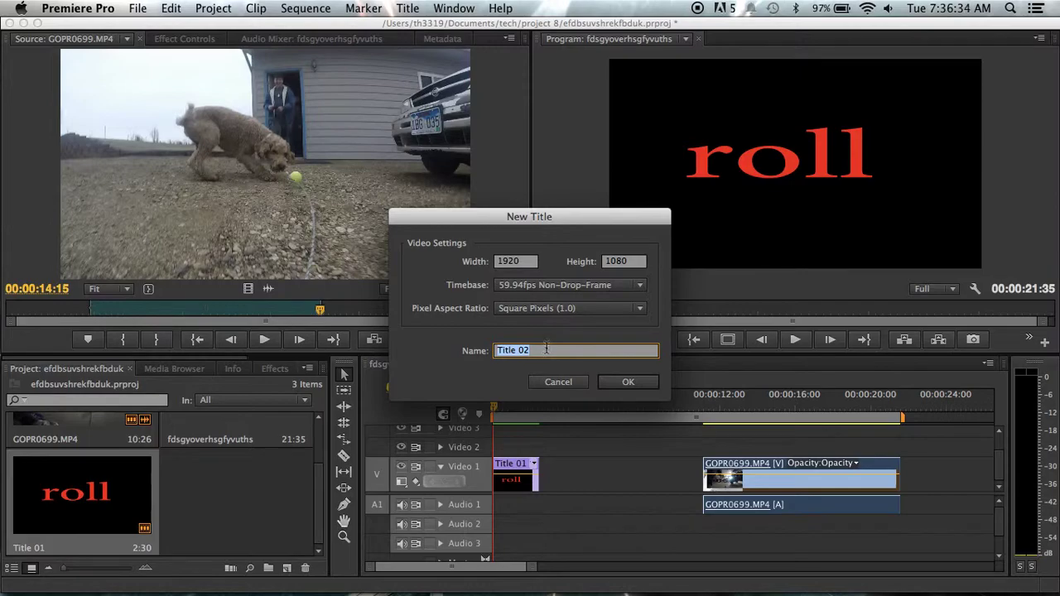
left_click(628, 381)
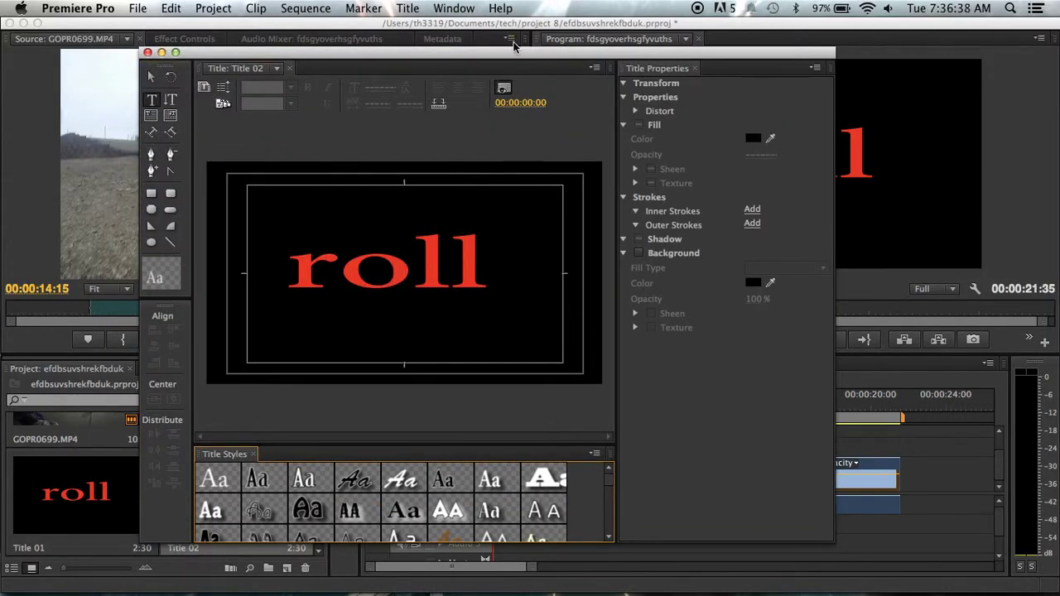
left_click_drag(521, 62, 473, 65)
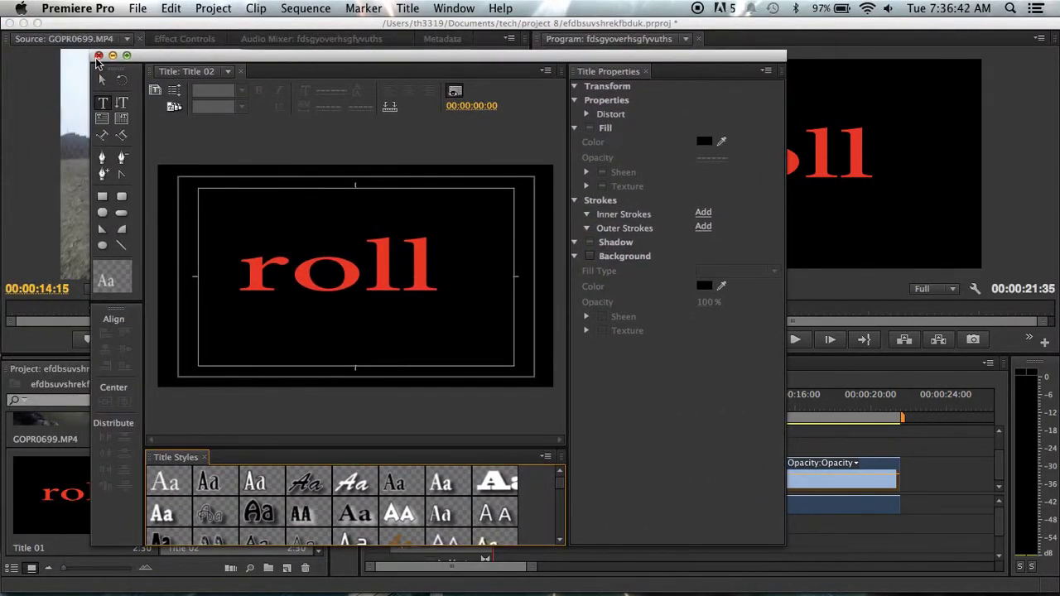
left_click(98, 55)
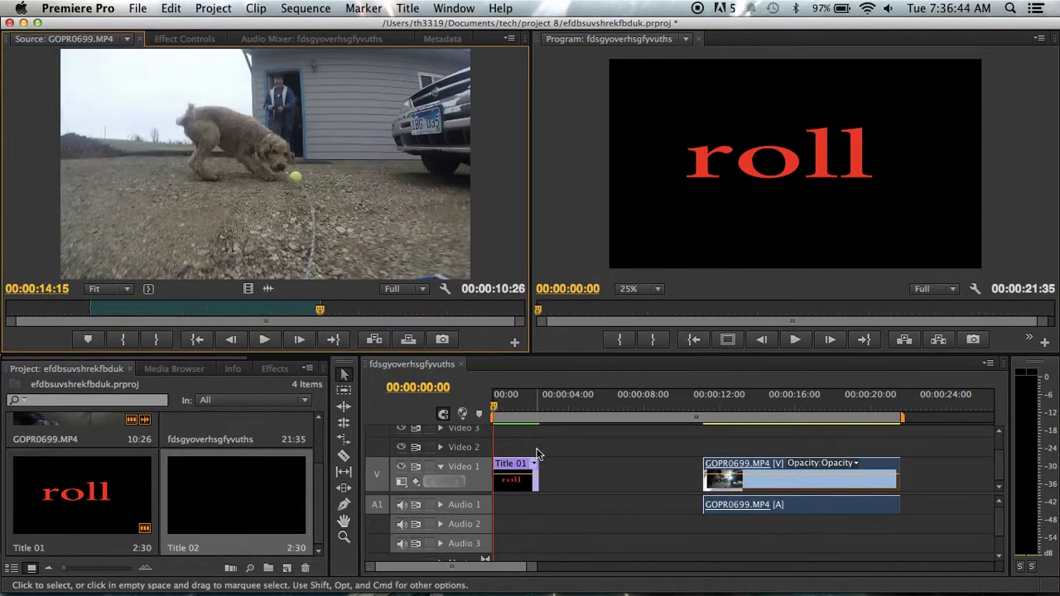
- Move the playhead to 00:00:03:17 in the empty timeline gap, reopen Title 02, and enter the text "crawl"
left_click_drag(500, 403, 556, 404)
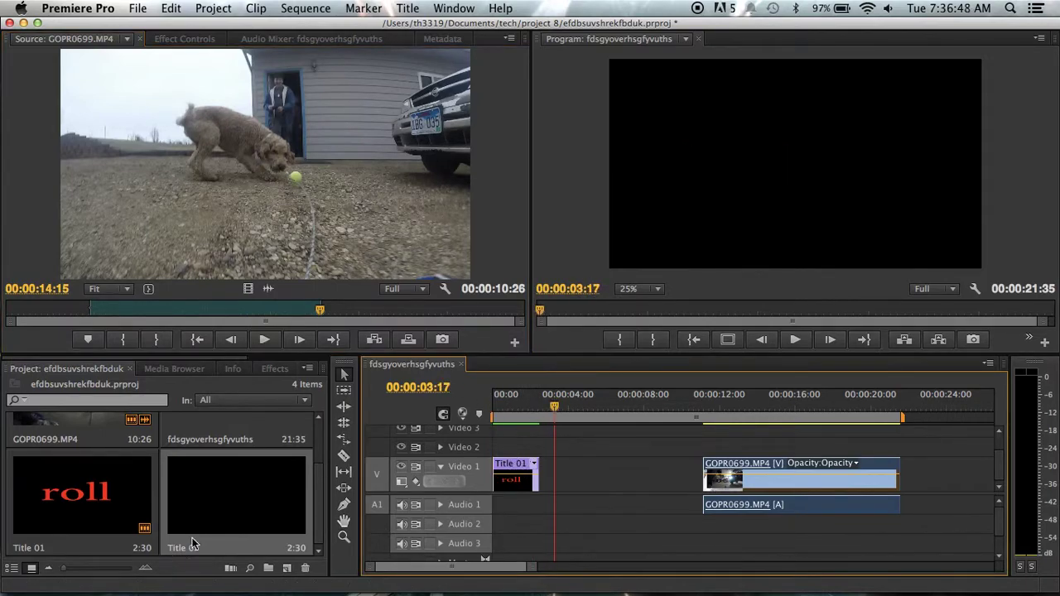
double_click(224, 516)
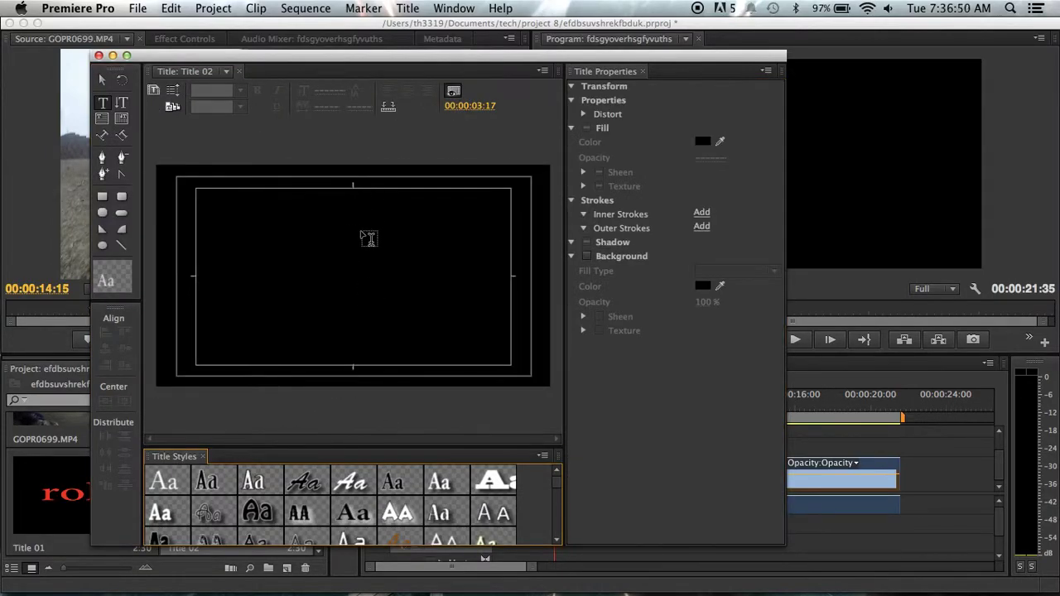
left_click(213, 207)
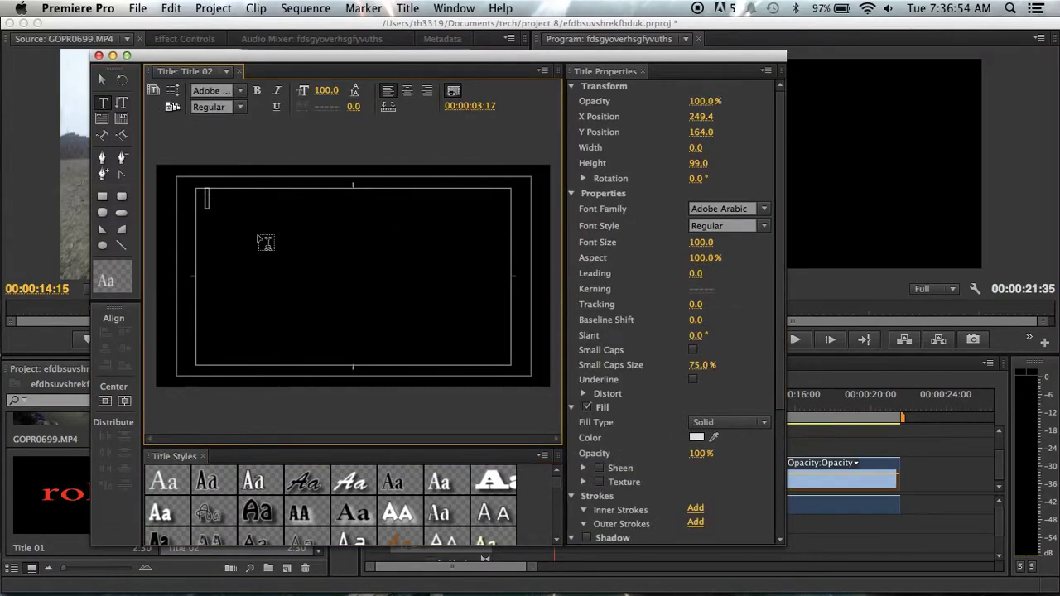
type("crawl")
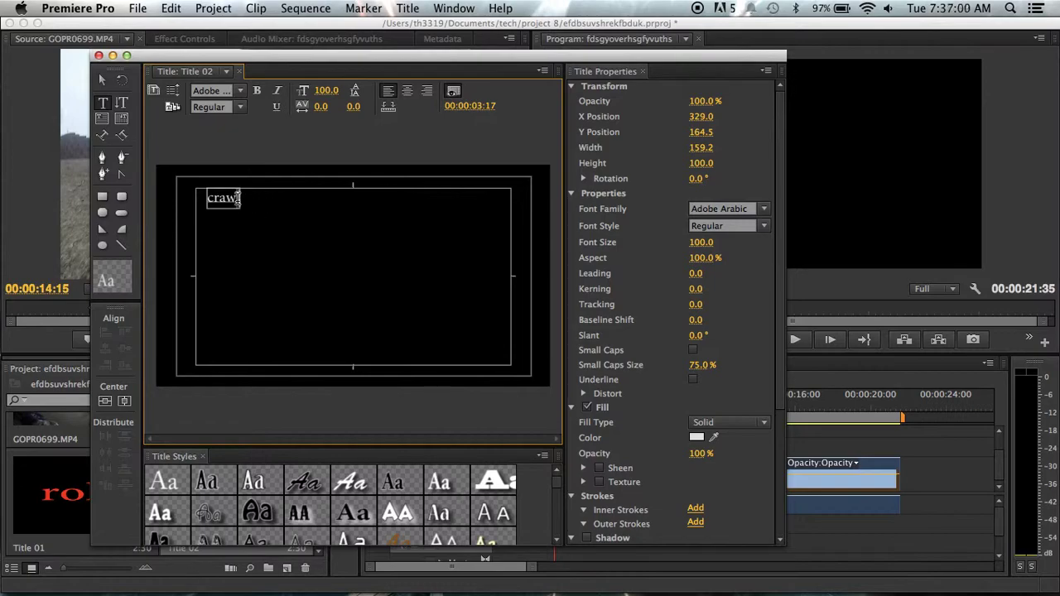
- Set the font size of the "crawl" text to 657 and its fill colour to red FF0000
left_click_drag(237, 199, 294, 199)
left_click_drag(695, 246, 919, 246)
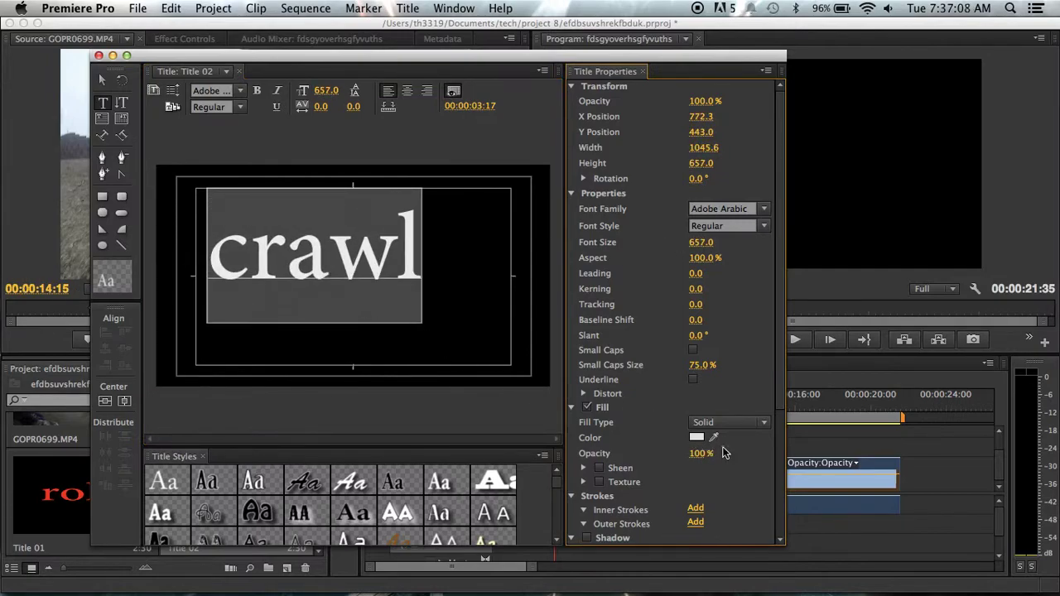
left_click(696, 438)
left_click_drag(535, 318, 584, 382)
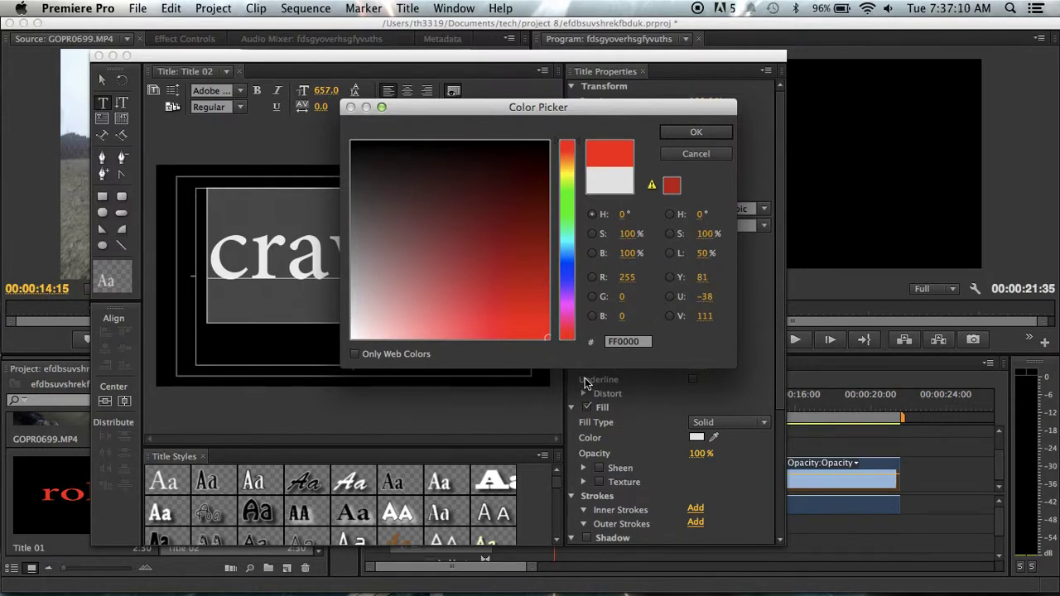
left_click(697, 134)
- Apply the white OCR A Std title style to the "crawl" text and set its font size to 545
scroll(347, 501, "down", 2)
left_click(353, 507)
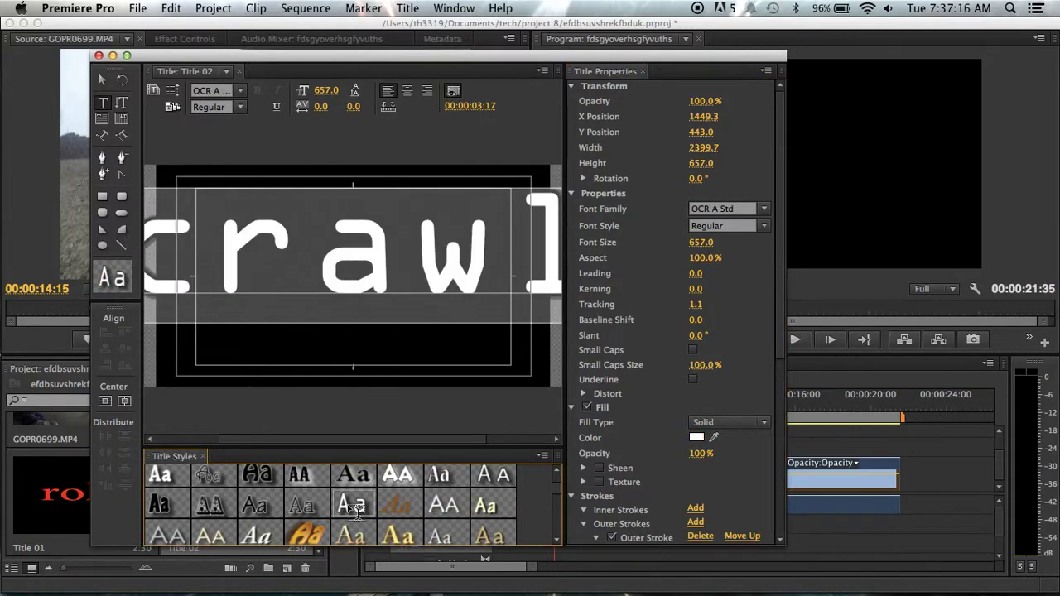
left_click_drag(714, 241, 621, 242)
- Reposition the "crawl" text near the middle of the frame and set its font size to 459
left_click(103, 80)
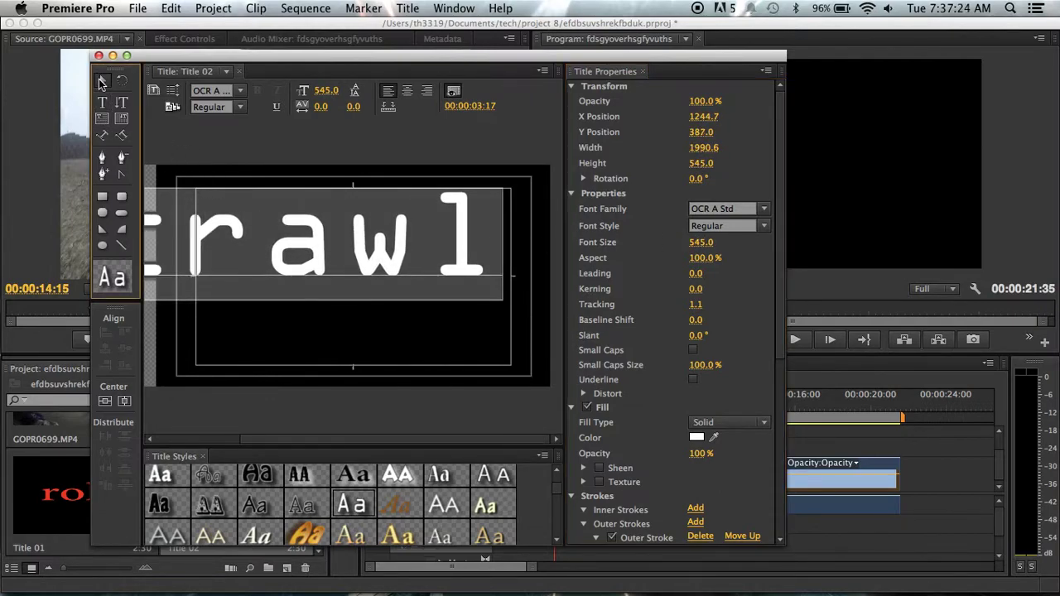
left_click_drag(248, 267, 290, 300)
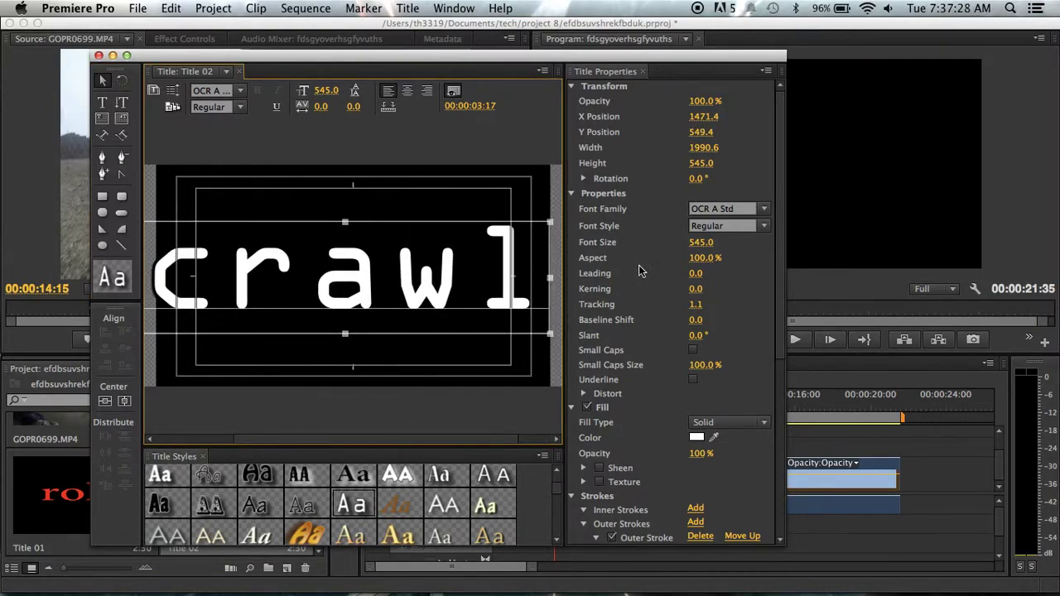
left_click_drag(702, 248, 360, 253)
left_click_drag(308, 275, 331, 280)
- Fill the restyled "crawl" text with bright red
left_click(102, 101)
left_click(200, 254)
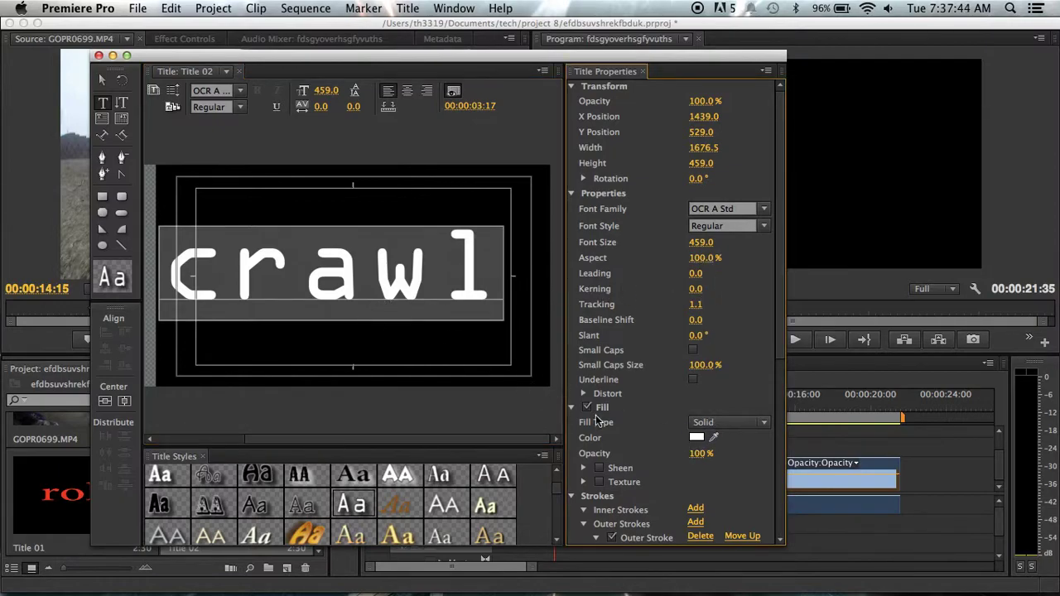
left_click(698, 437)
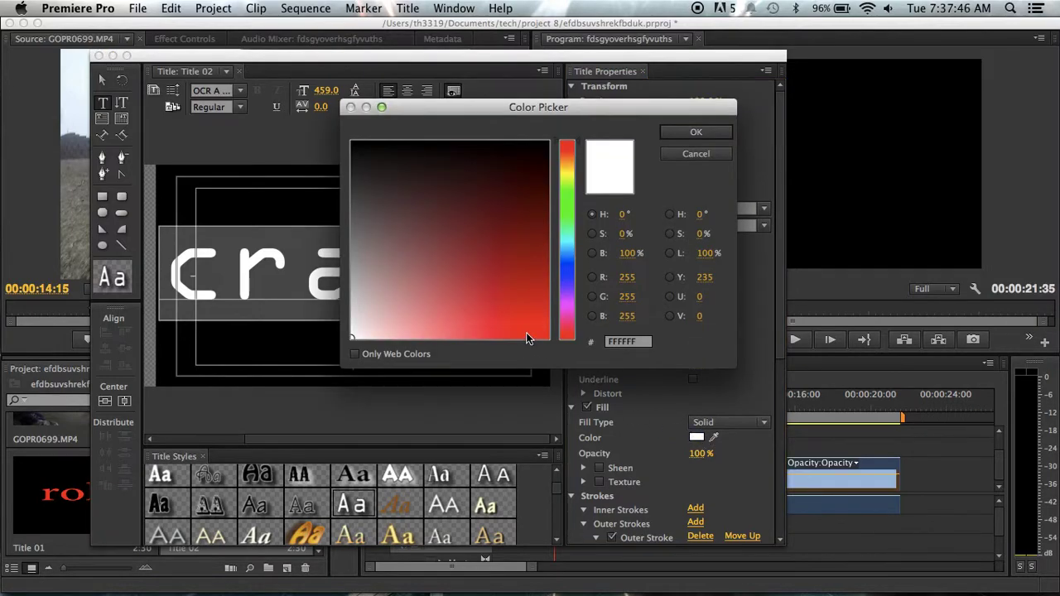
left_click_drag(528, 337, 547, 338)
left_click(695, 132)
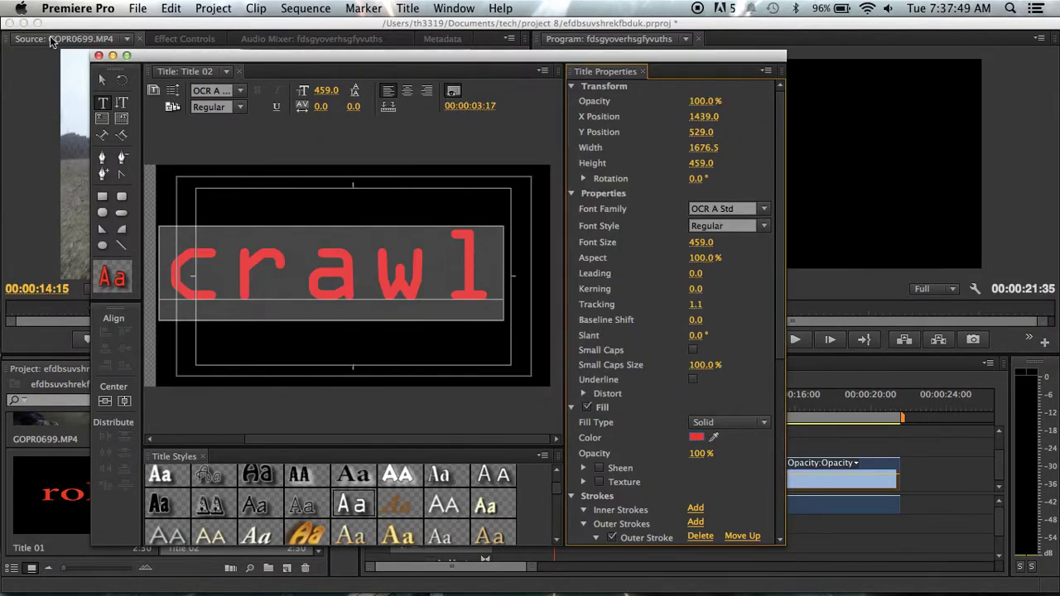
- Shift the "crawl" text horizontally to an X position of about 1533 and close the title editor
left_click(102, 80)
left_click_drag(256, 280, 273, 281)
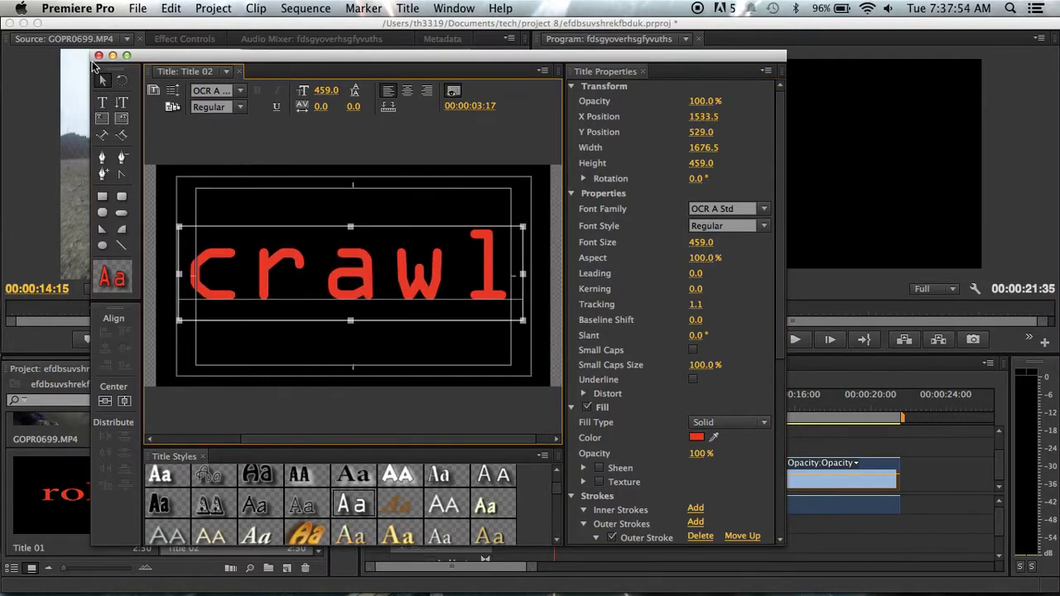
left_click(98, 55)
- Place Title 02 directly after Title 01 on Video 1, render and play the preview, and return the playhead to 00:00:01:19
left_click_drag(214, 494, 543, 483)
key("Return")
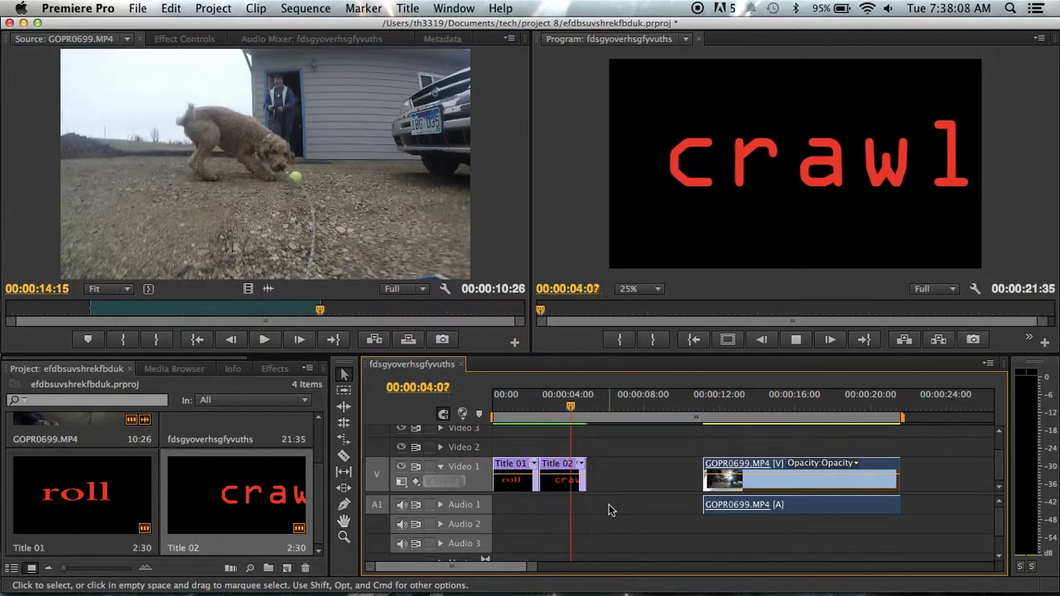
key("space")
left_click(515, 412)
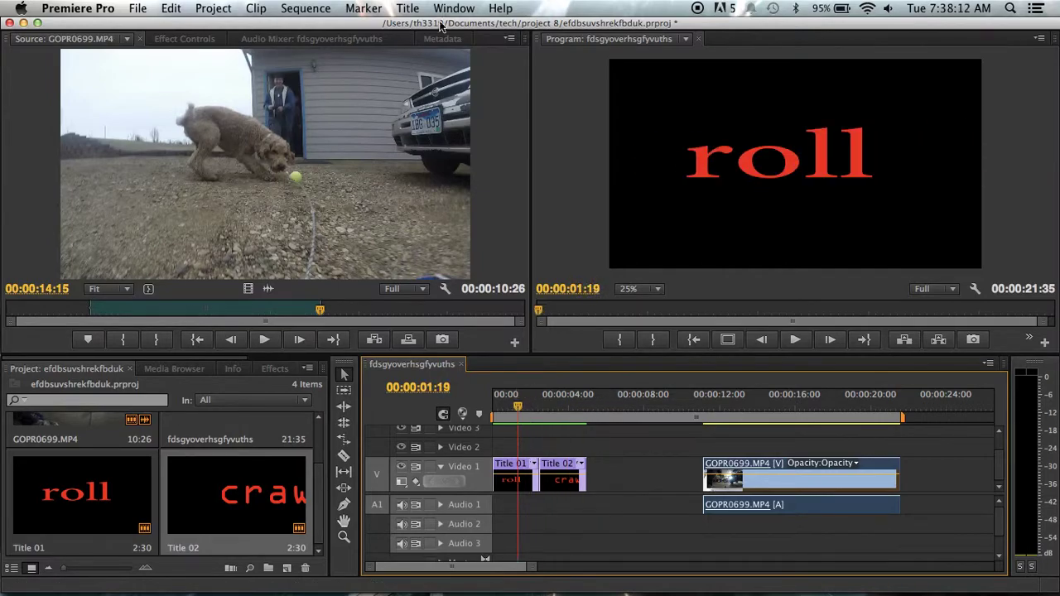
- Create a default still title named Title 03 with the 1920 × 1080 settings
left_click(410, 8)
mouse_move(439, 26)
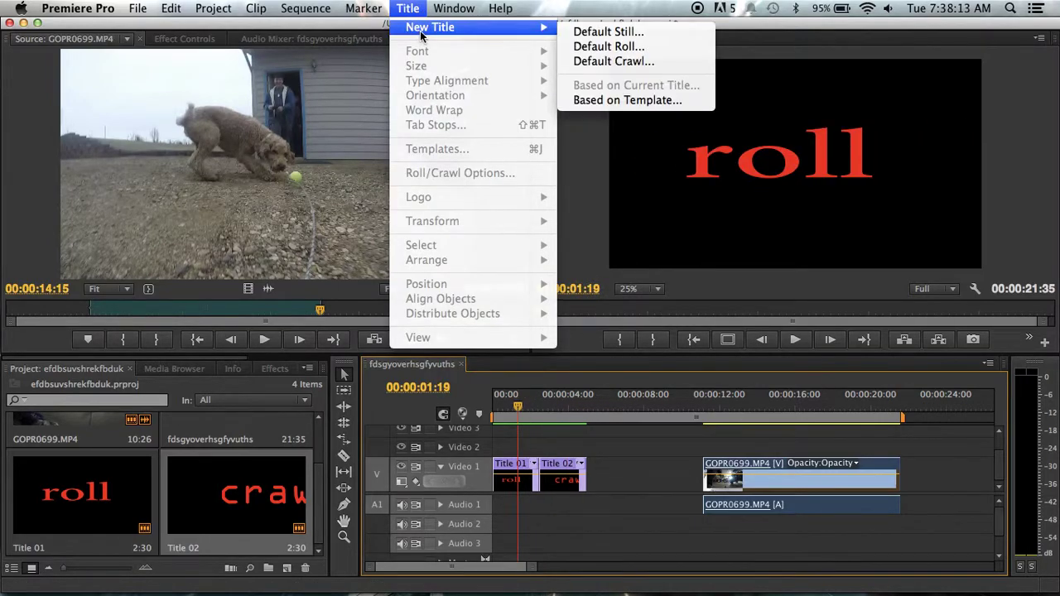
left_click(609, 33)
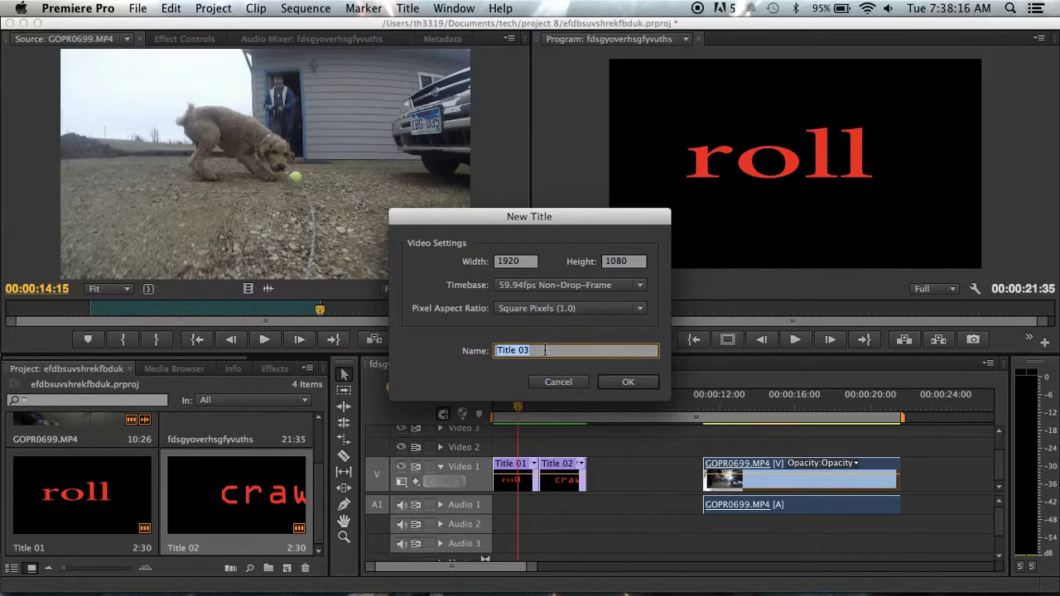
left_click(619, 385)
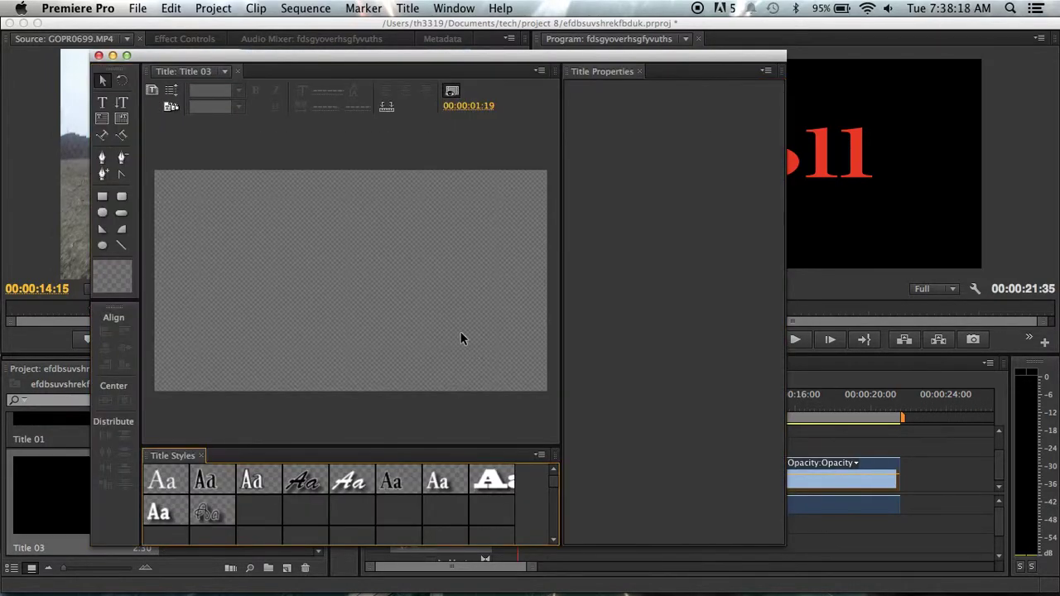
- Minimize the title editor, move the playhead to 00:00:07:13 in the empty gap, and restore the editor
left_click(303, 284)
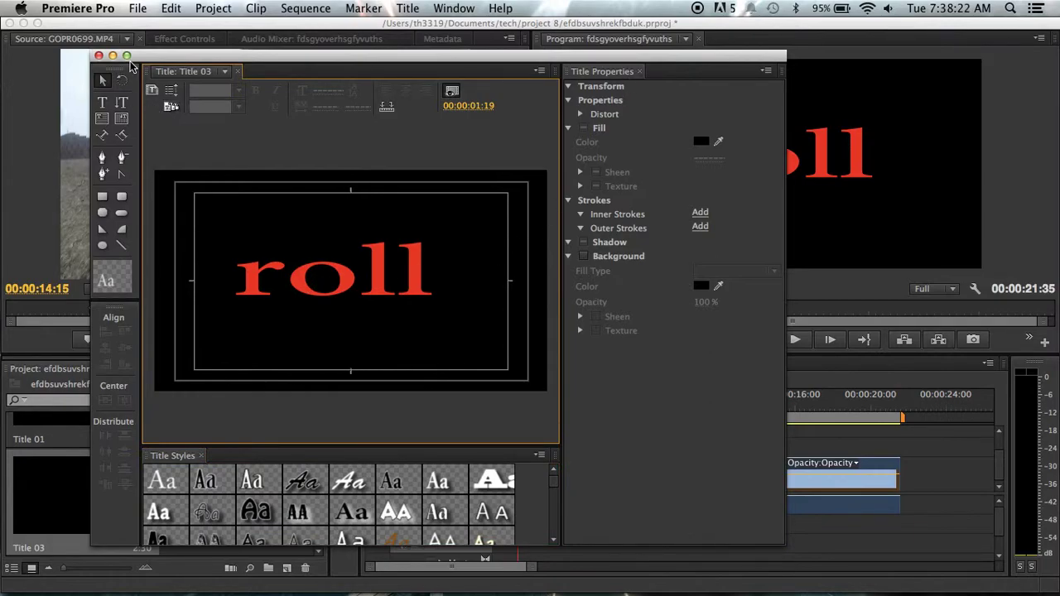
left_click(112, 56)
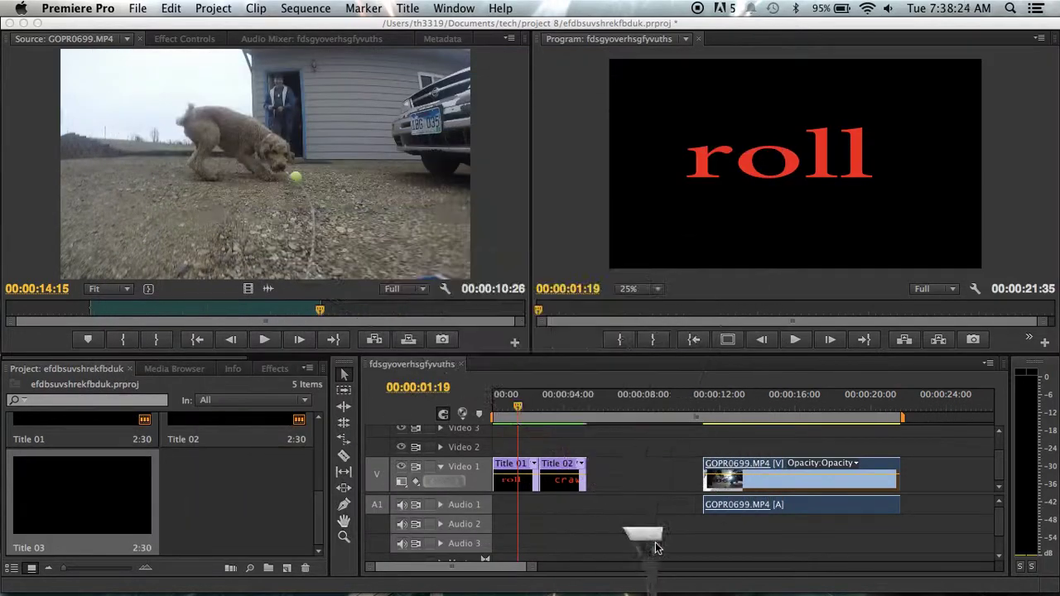
left_click(606, 409)
left_click(629, 412)
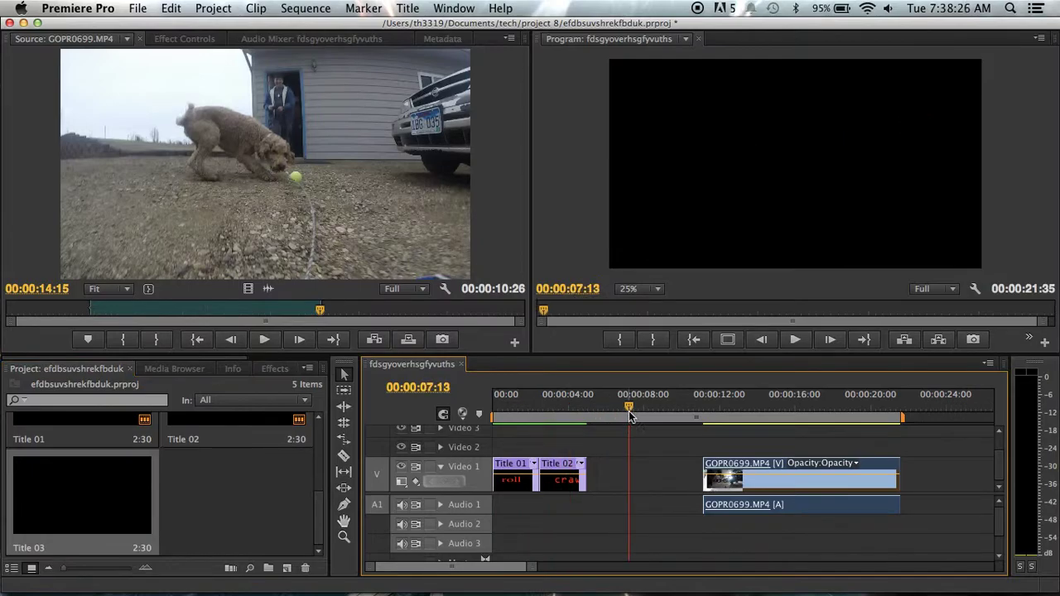
left_click(662, 559)
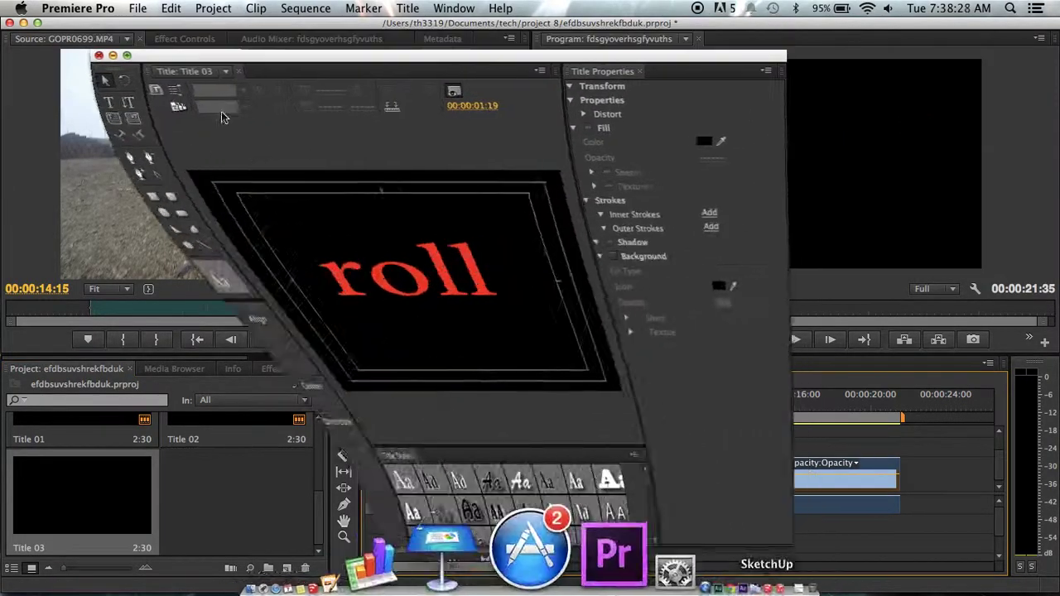
- Draw a text box about 1482 by 805 in Title 03, enter "still", and set its font size to 684
left_click(102, 101)
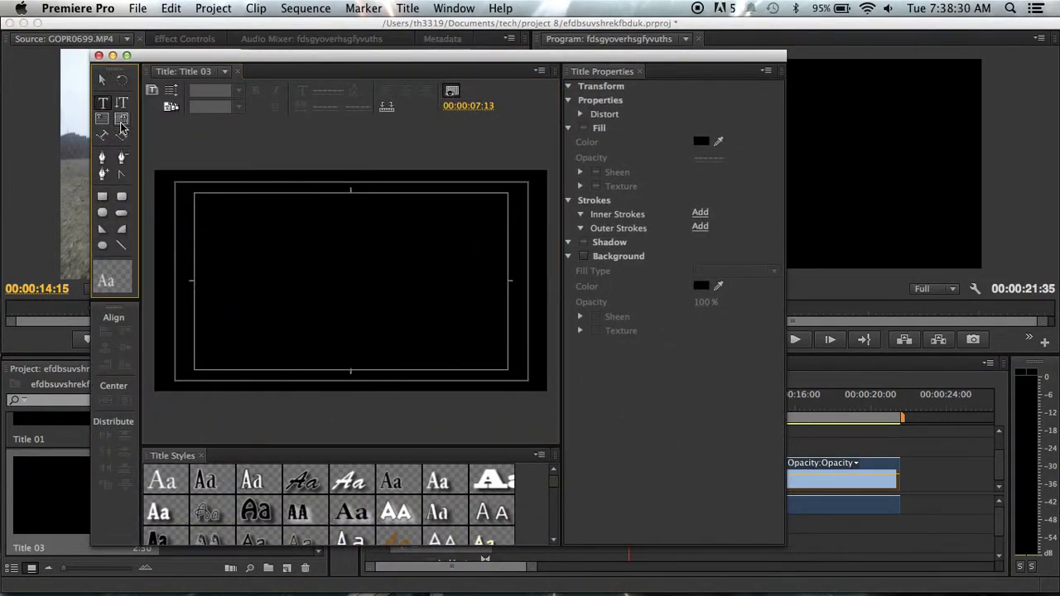
left_click_drag(207, 207, 502, 365)
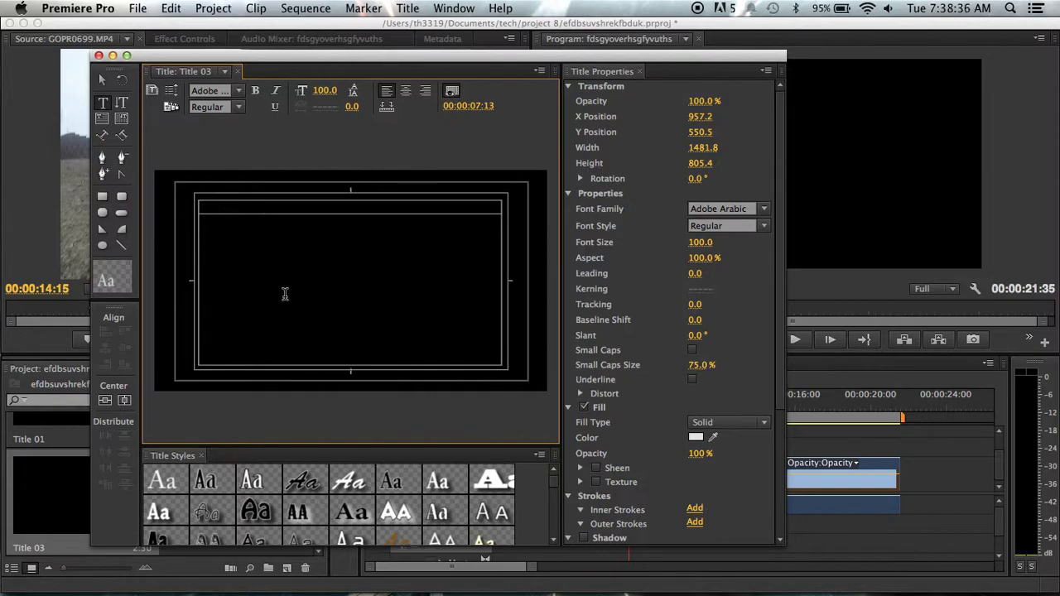
type("S")
key("super+a")
left_click_drag(700, 242, 827, 242)
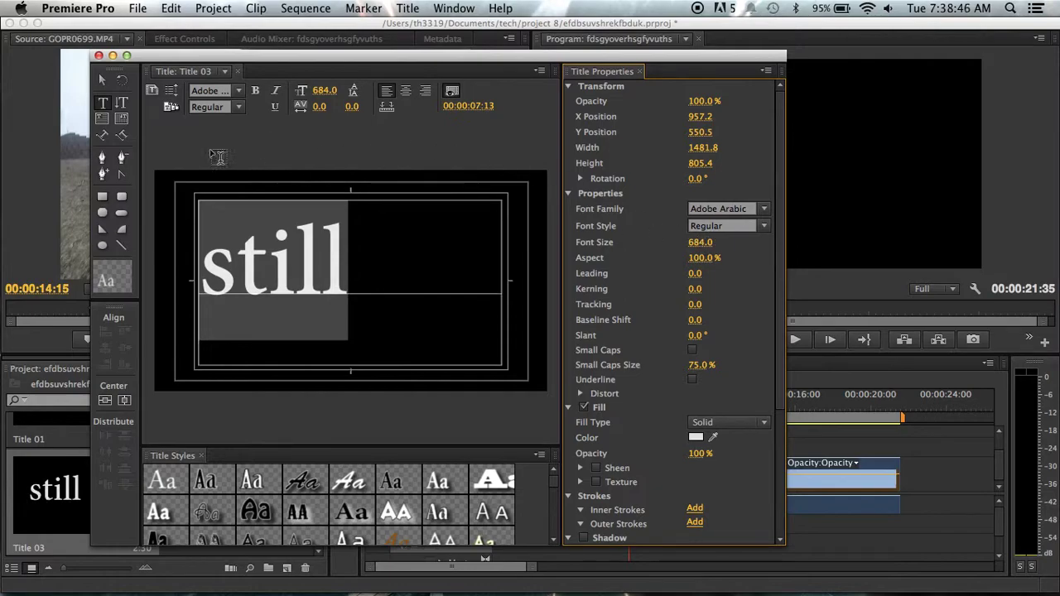
- Fill the "still" text with red FF0000
left_click(700, 439)
left_click_drag(526, 322, 607, 397)
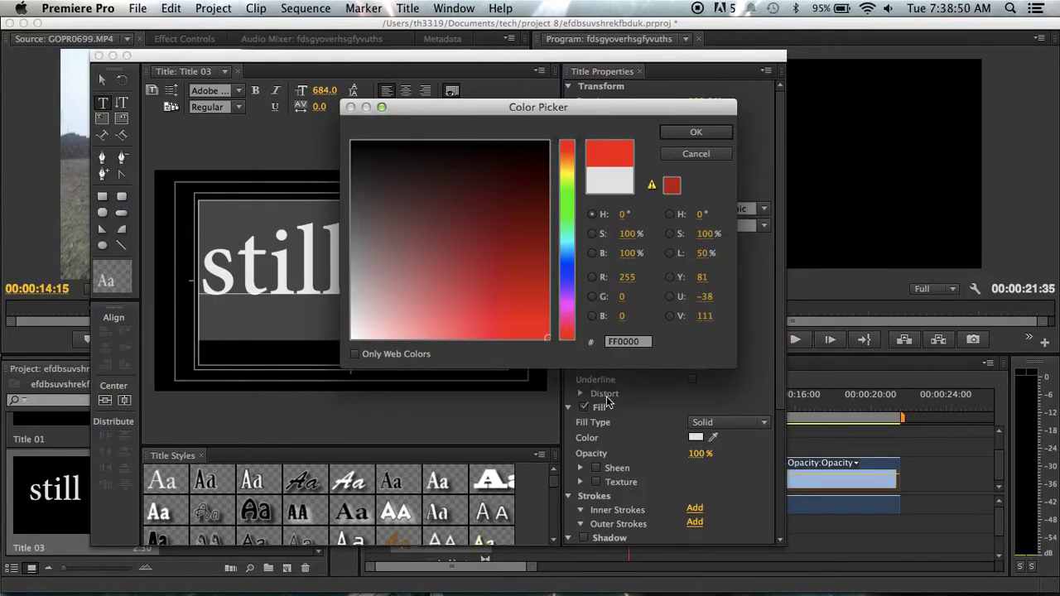
left_click(700, 132)
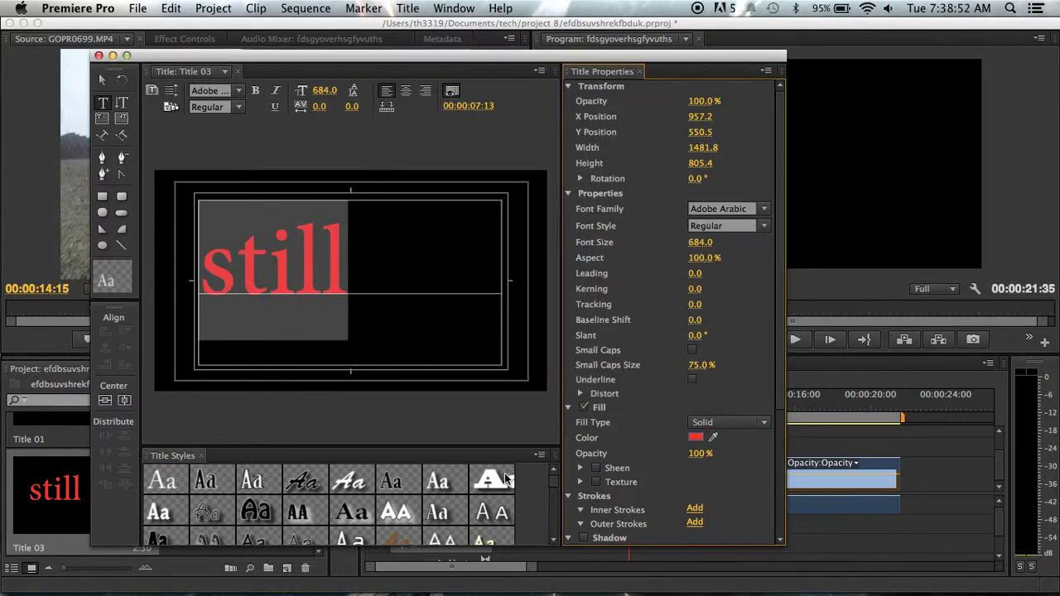
- Apply the white Brush Script title style to the "still" text and change its fill to bright red
left_click(355, 485)
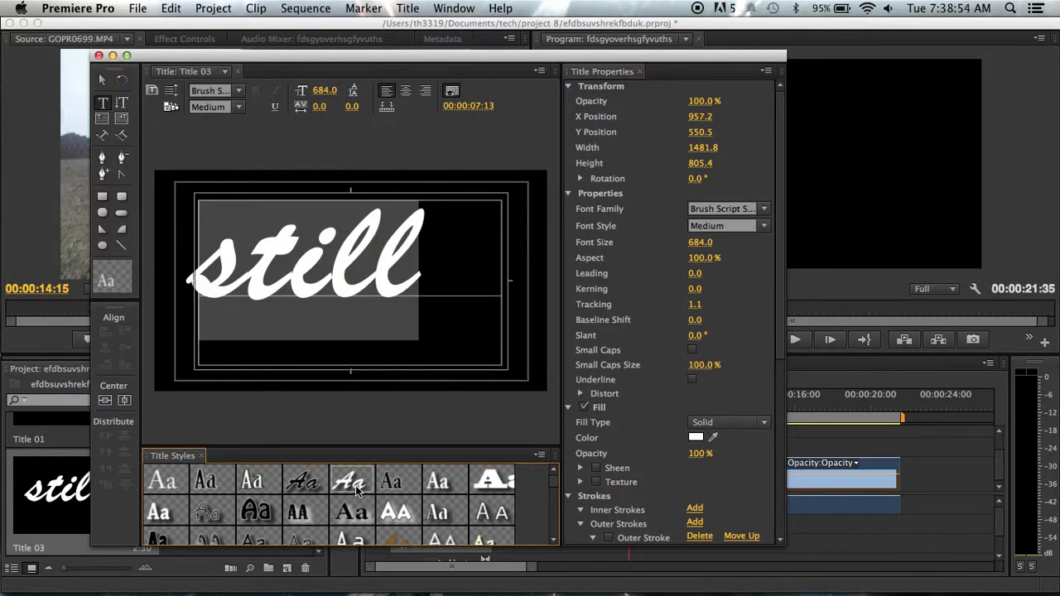
left_click(695, 438)
left_click(546, 337)
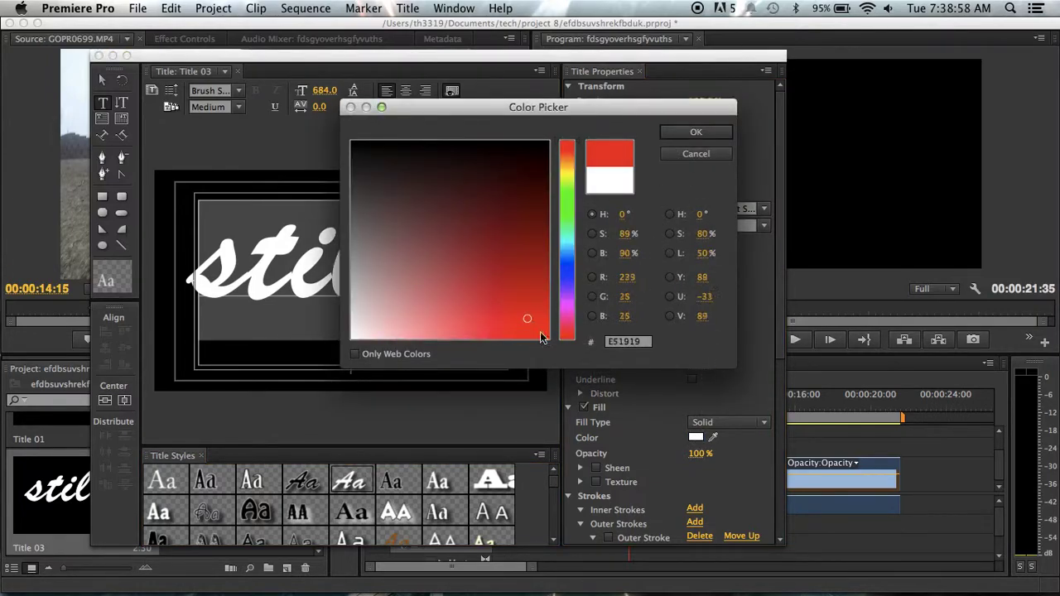
left_click(687, 133)
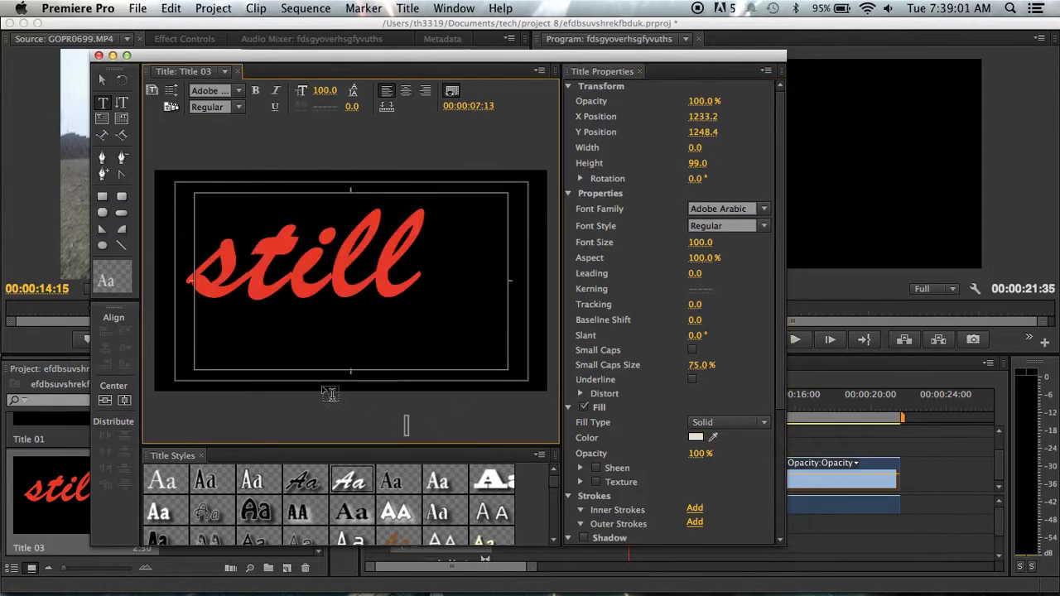
- Close the title editor and place Title 03 on Video 1 directly after Title 02
left_click(100, 83)
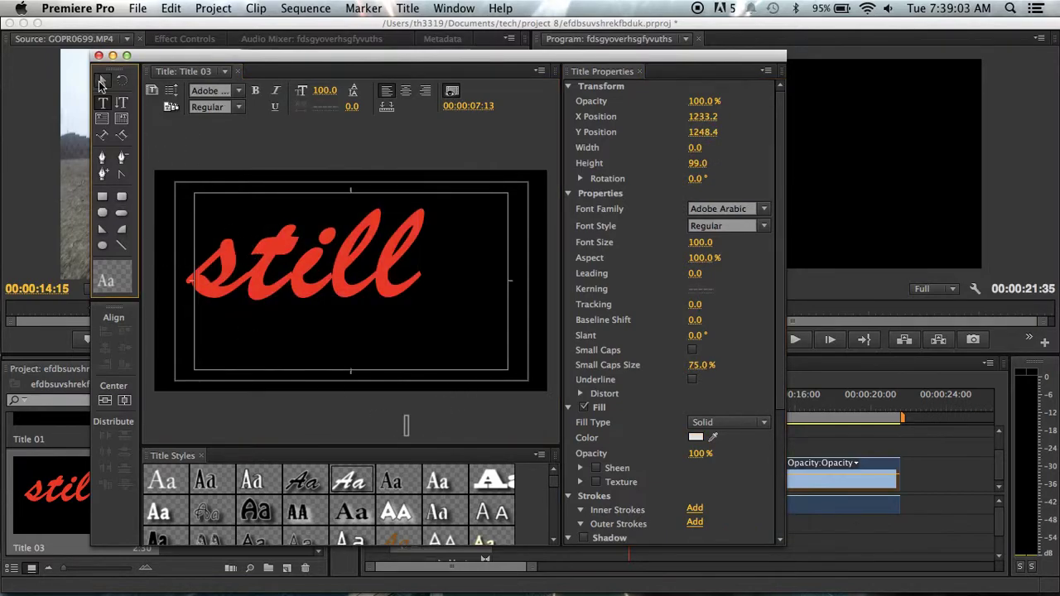
left_click(100, 83)
left_click(97, 56)
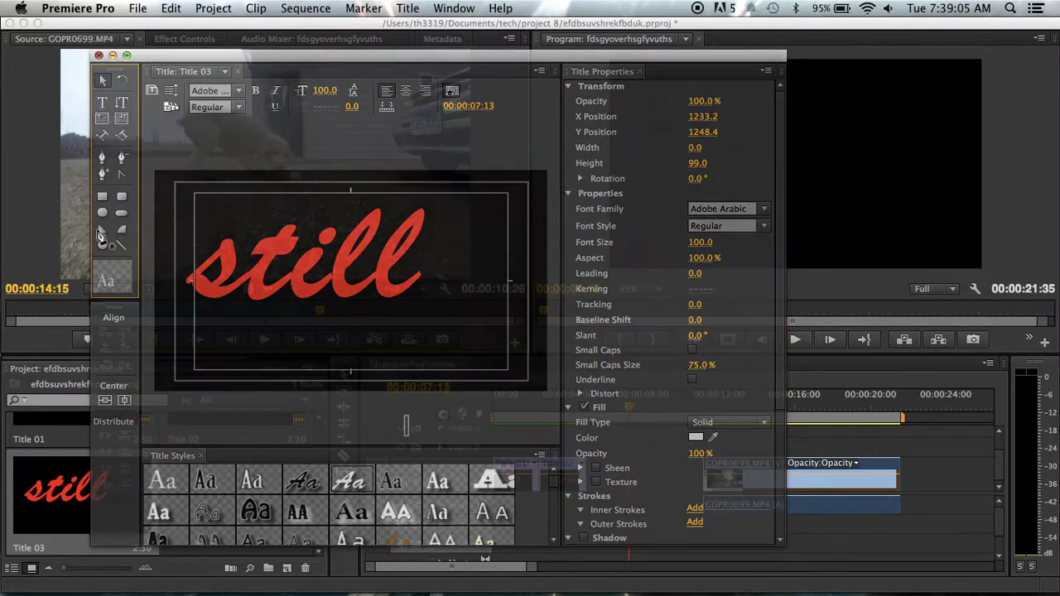
left_click_drag(95, 489, 589, 495)
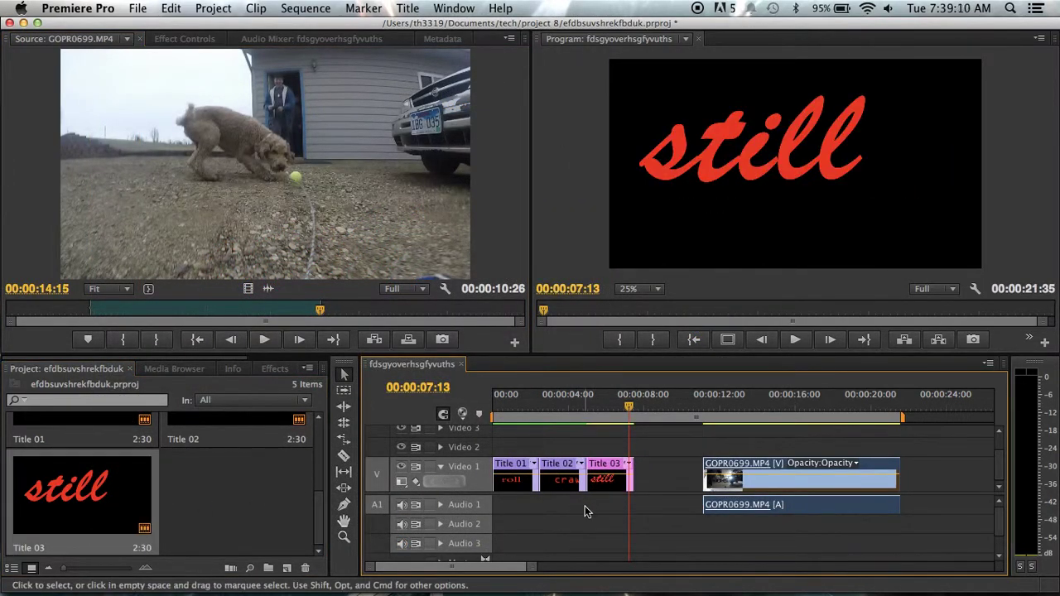
- Play the three titles from the start of the sequence, and return the playhead to 00:00:00:00
left_click_drag(629, 405, 476, 414)
key("space")
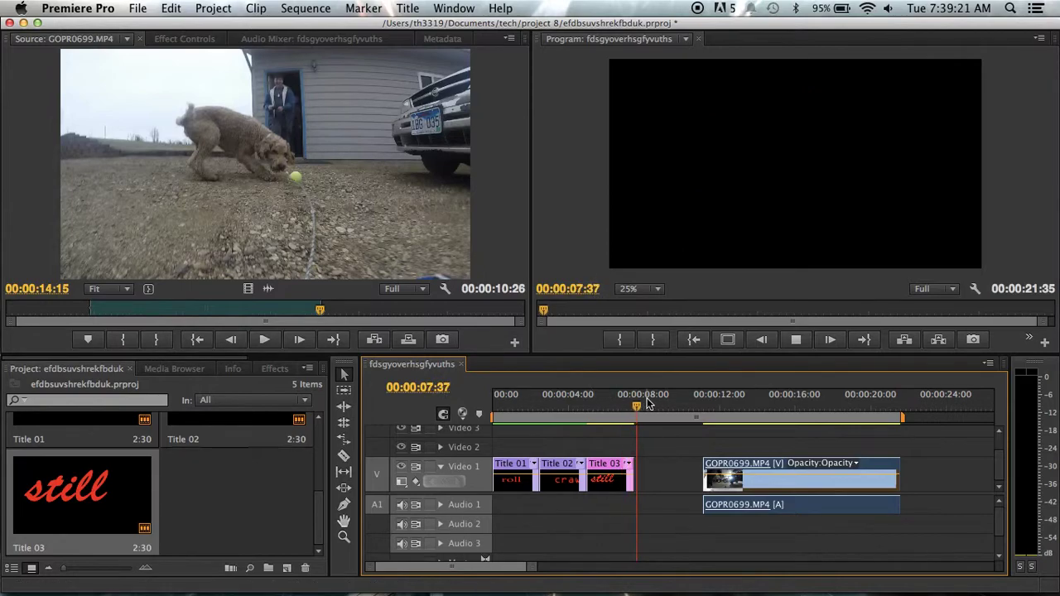
left_click_drag(649, 403, 490, 406)
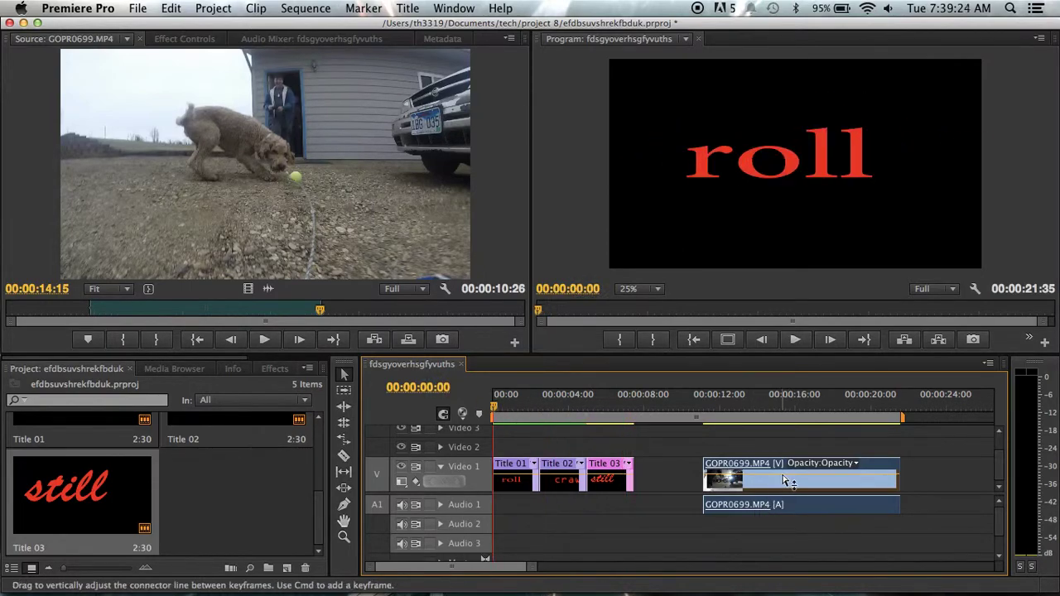
- Move the GOPR0699.MP4 video and audio clip along the timeline so it starts directly after Title 03
left_click_drag(784, 480, 719, 502)
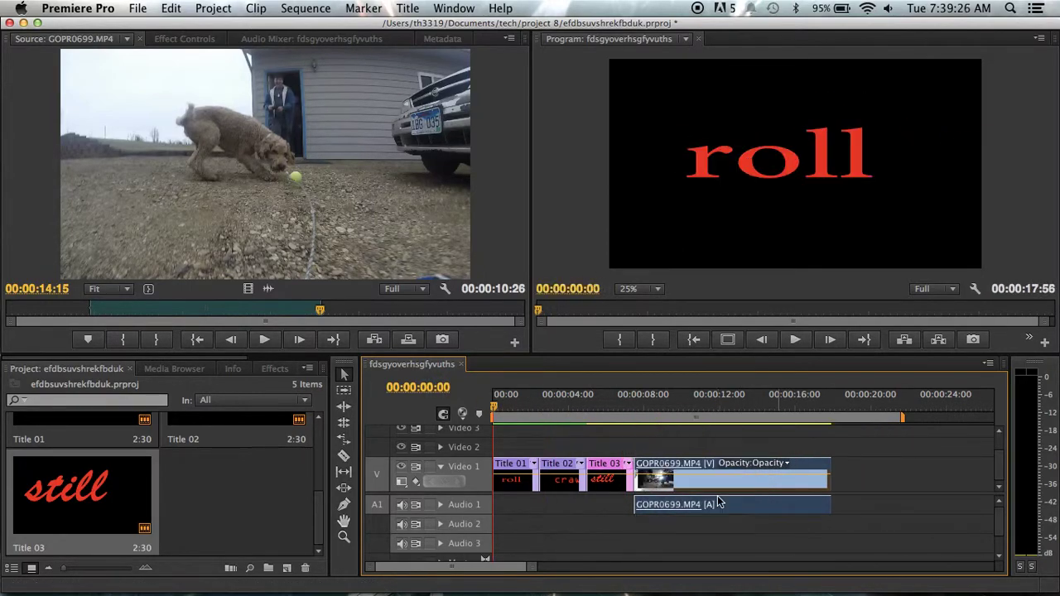
- Trim the end of Title 01 shorter, and extend it back to the start of Title 02
left_click(534, 485)
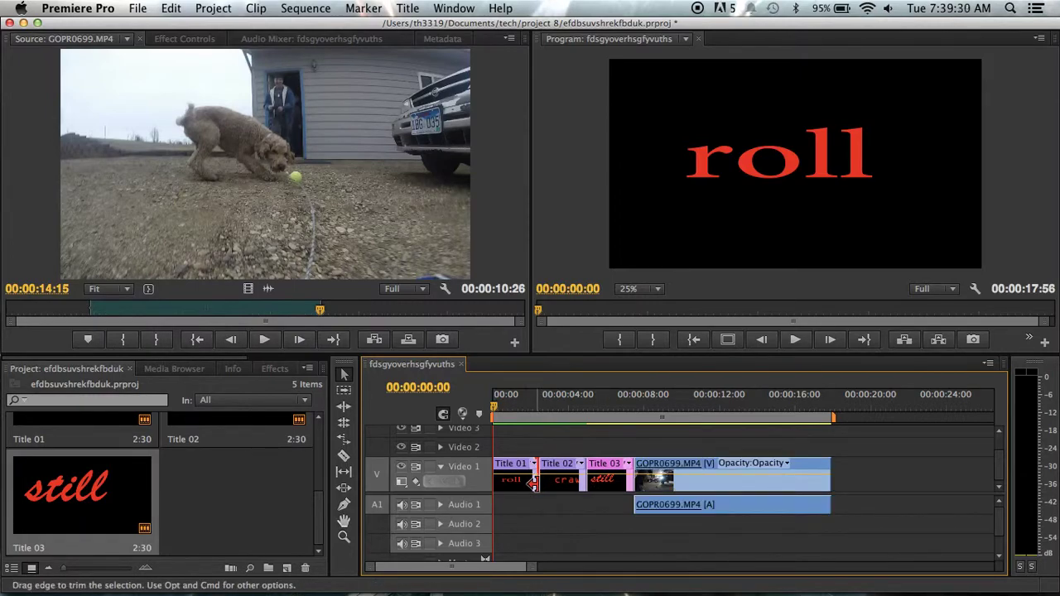
left_click_drag(530, 483, 506, 483)
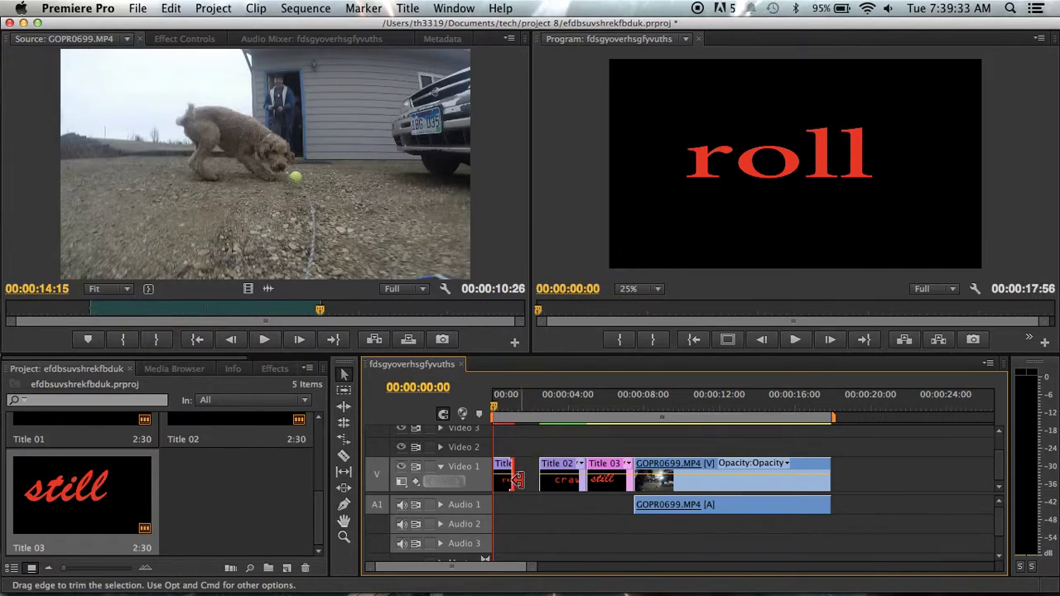
left_click_drag(508, 480, 538, 481)
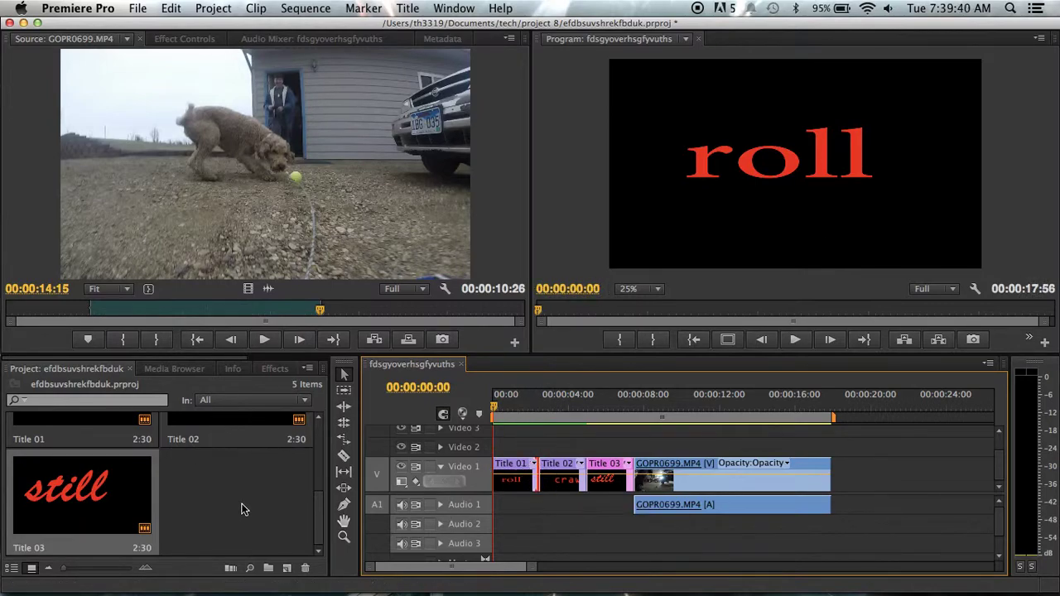
scroll(242, 509, "up", 3)
scroll(172, 485, "down", 4)
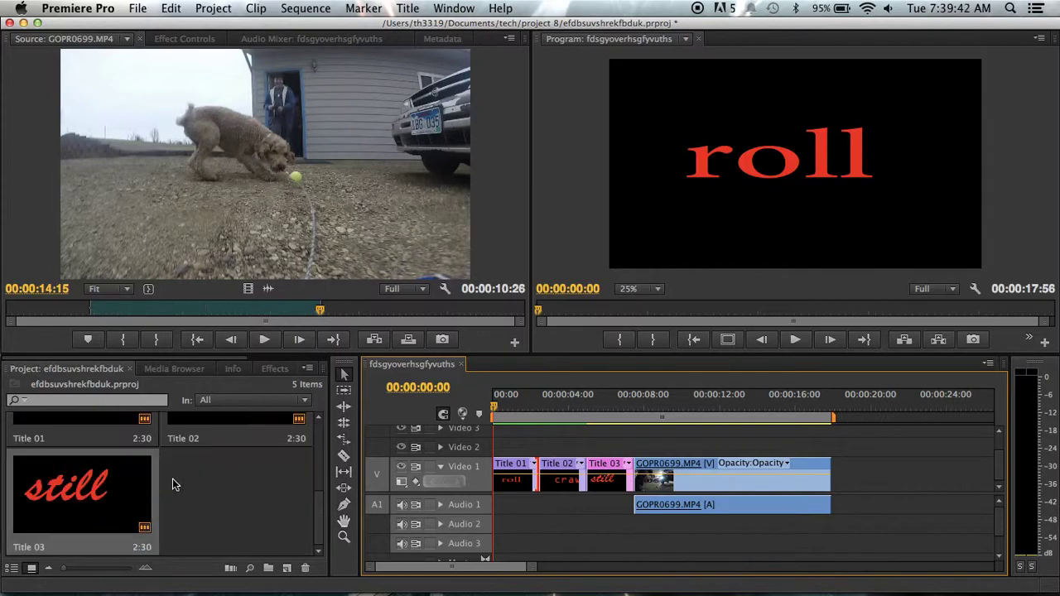
left_click(591, 504)
left_click_drag(494, 407, 416, 495)
- Open the media export settings for the sequence and scrub through the output preview to its end and back to the start
left_click(138, 10)
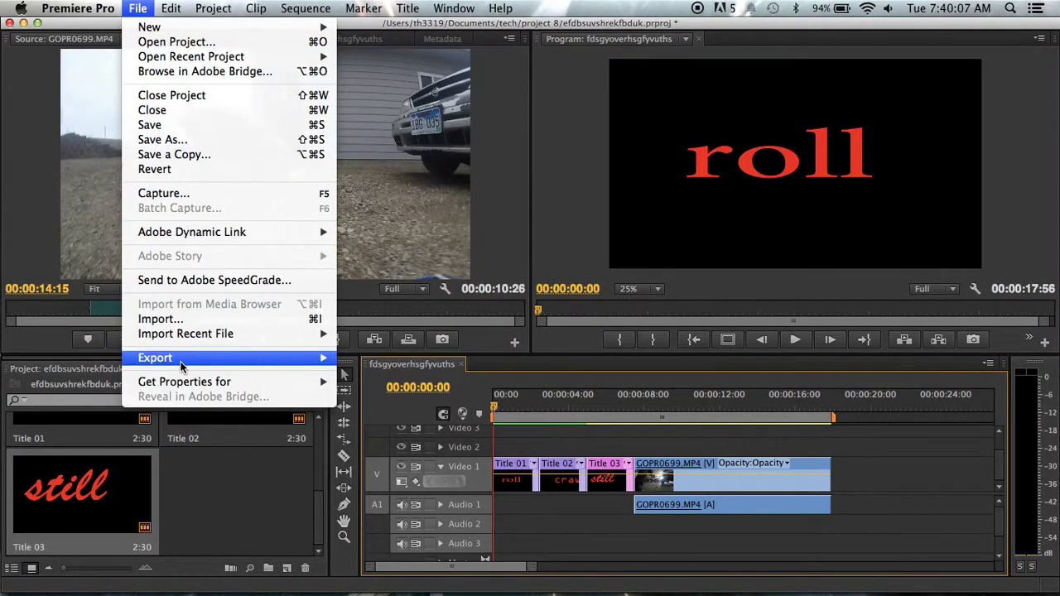
mouse_move(244, 358)
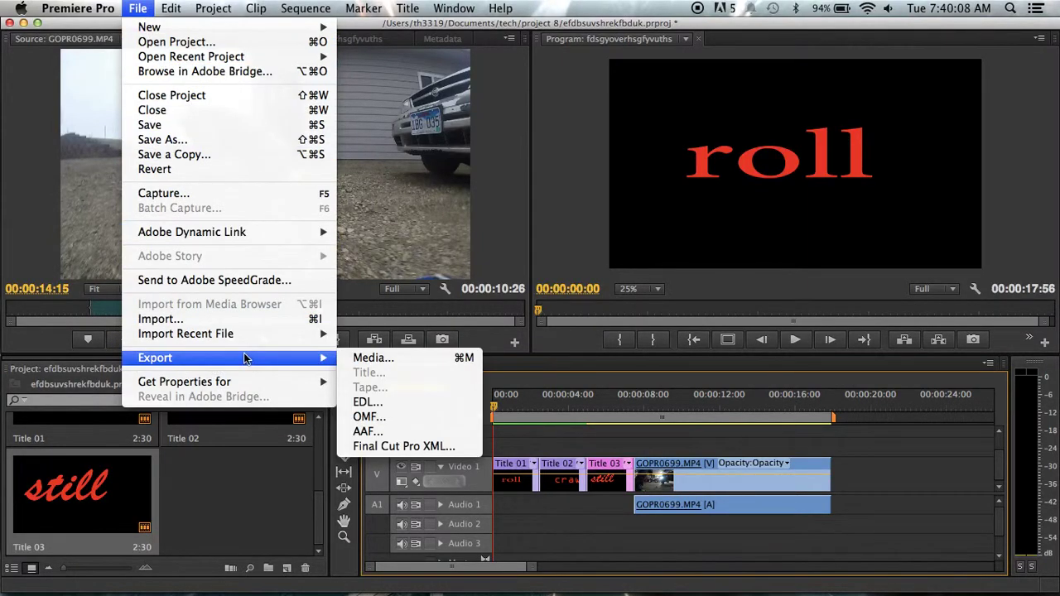
left_click(376, 357)
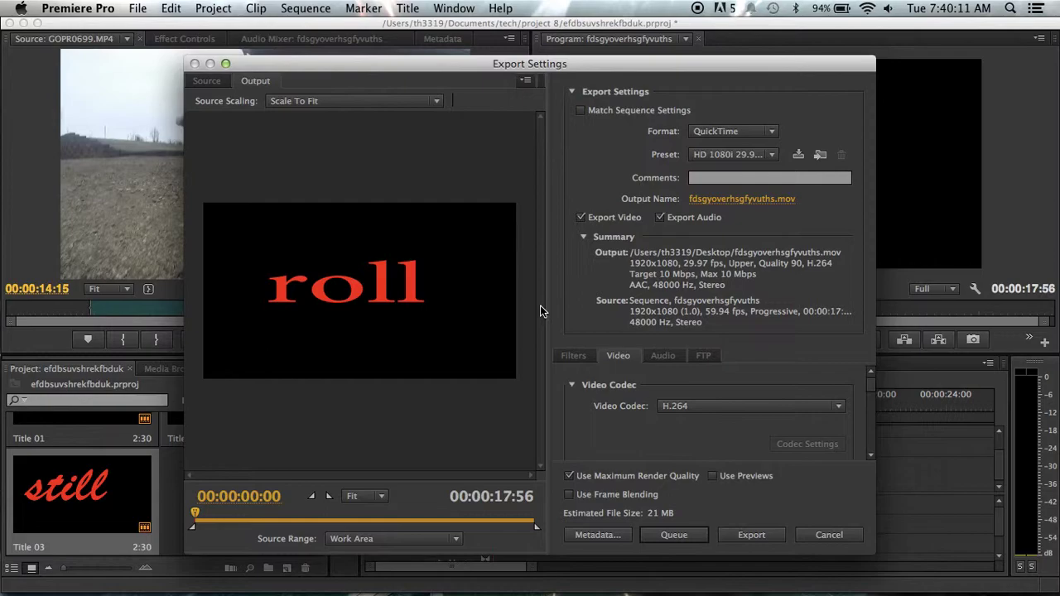
left_click(395, 518)
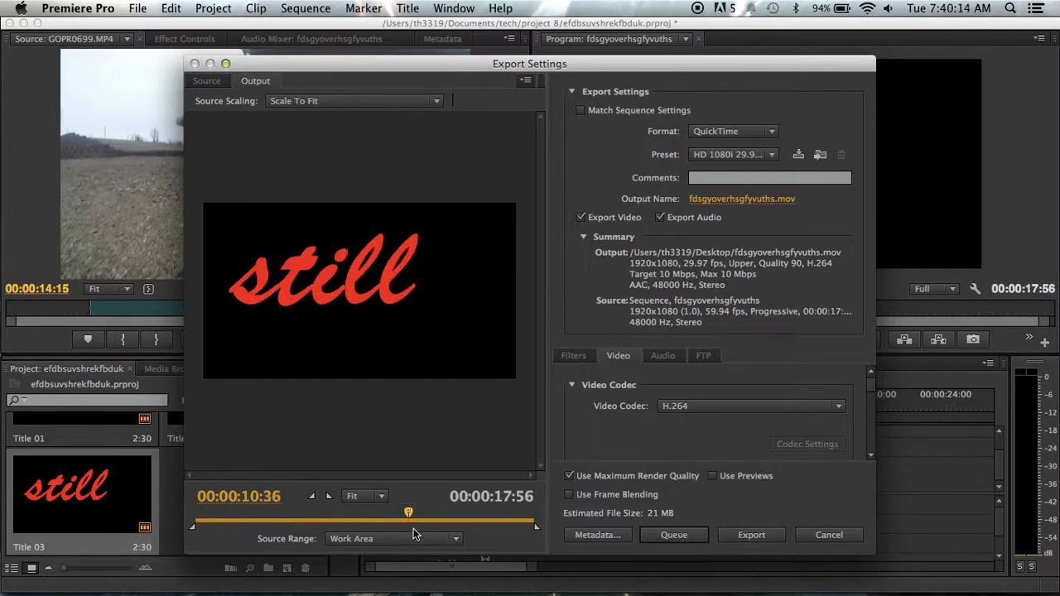
left_click(532, 522)
left_click_drag(536, 522, 184, 520)
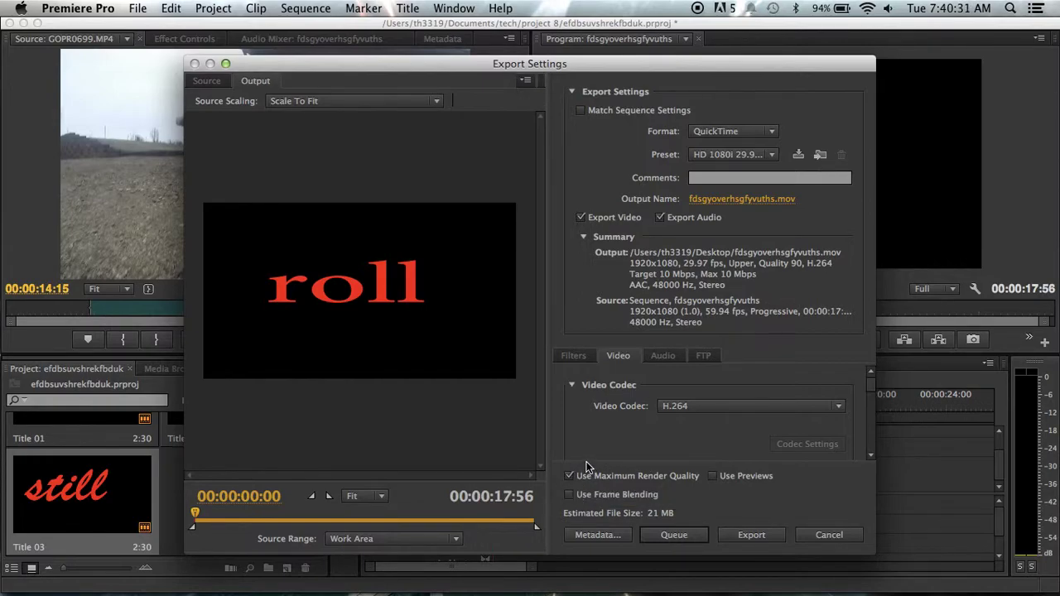
- Examine the QuickTime video codec choices, keep H.264, and leave the export settings without exporting
left_click(692, 409)
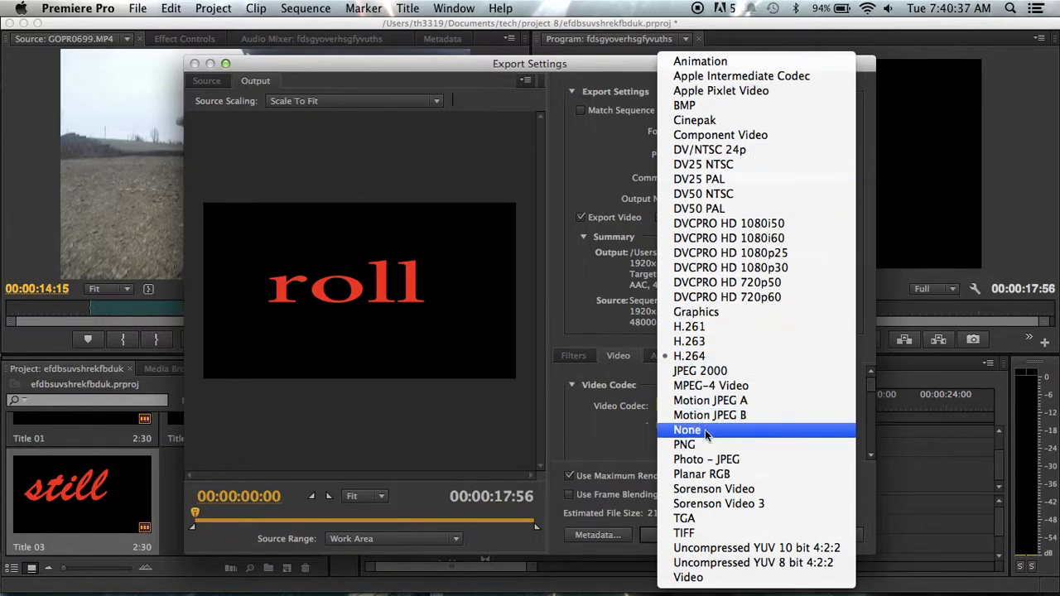
left_click(605, 420)
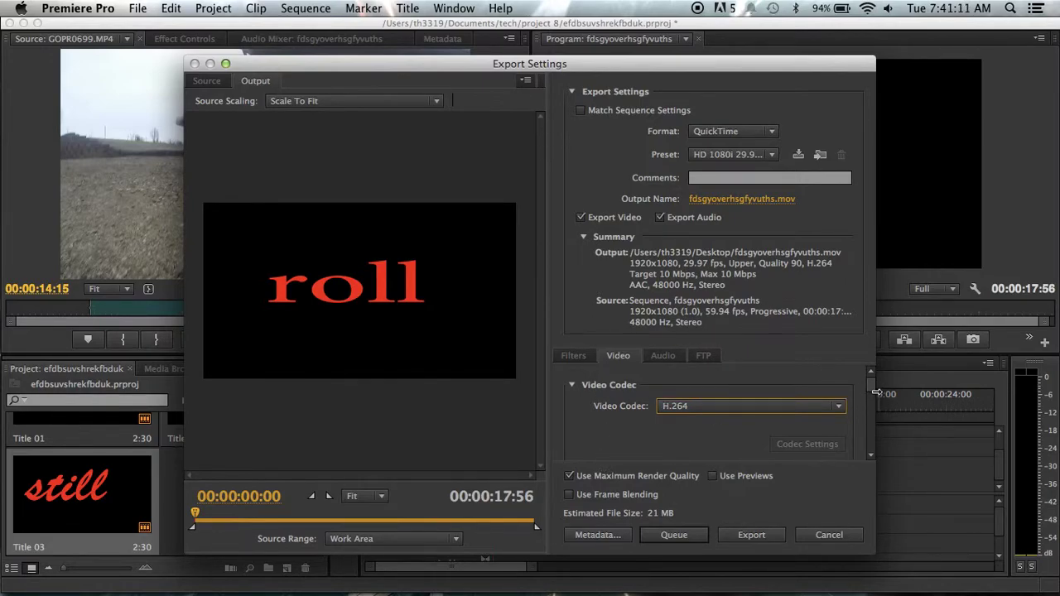
left_click_drag(870, 391, 871, 365)
left_click(827, 535)
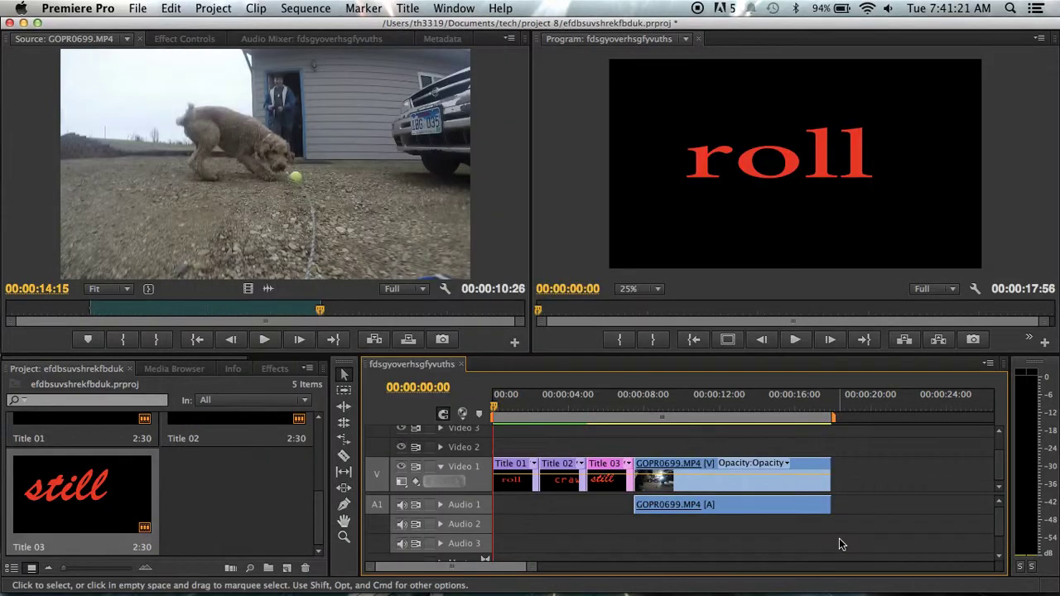
left_click(510, 190)
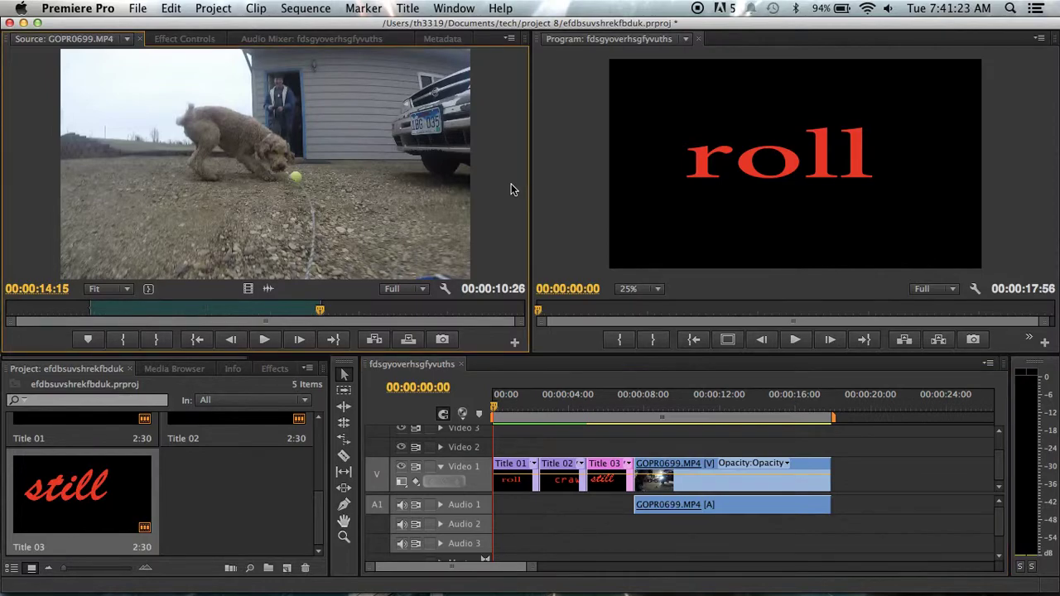